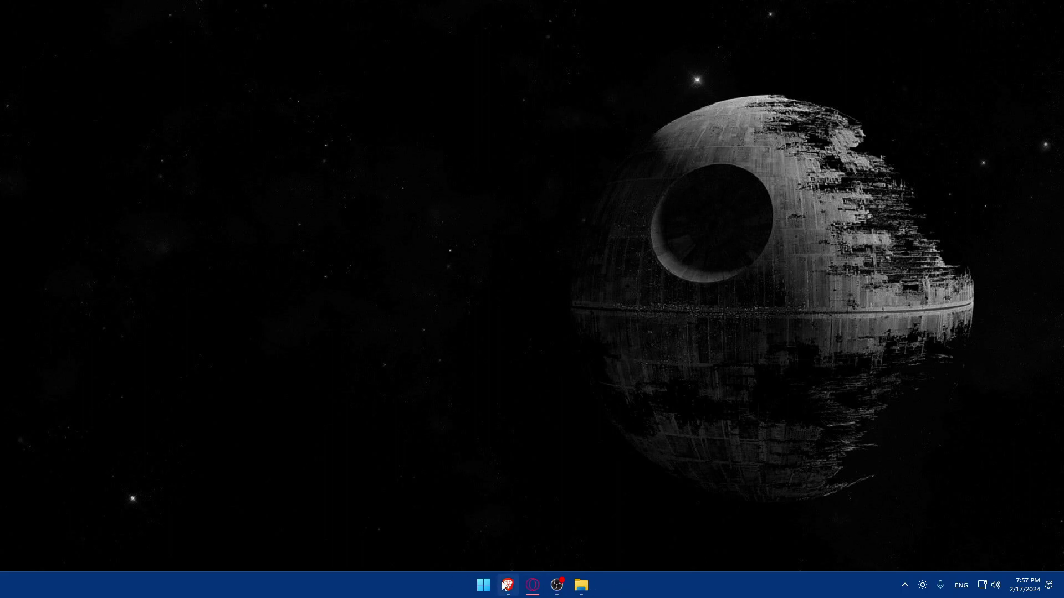
- Launch Brave, open a private window and enter webflow.com in the address bar
click(505, 585)
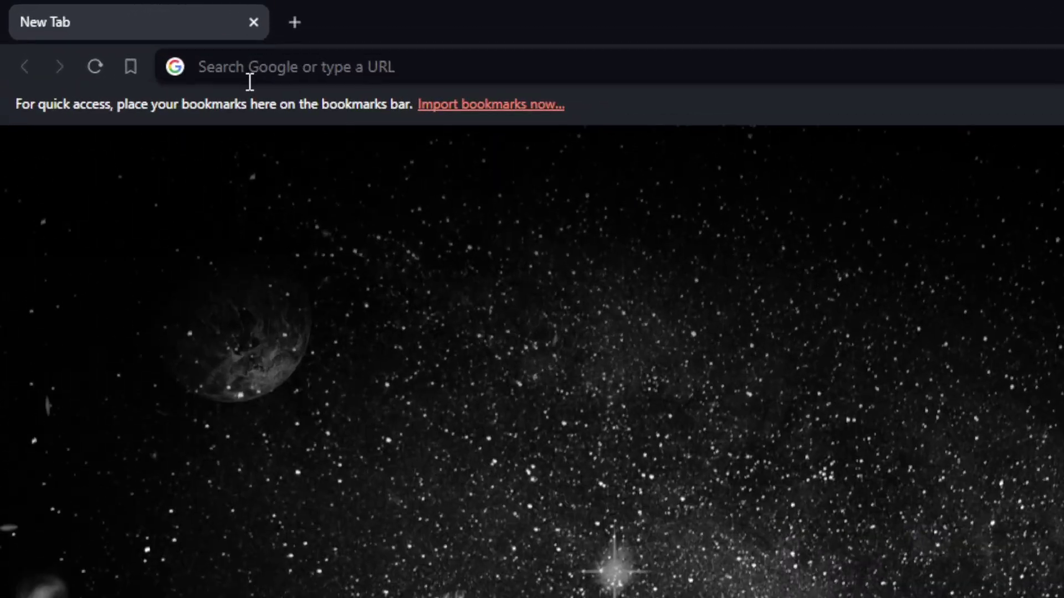
click(125, 41)
text(web)
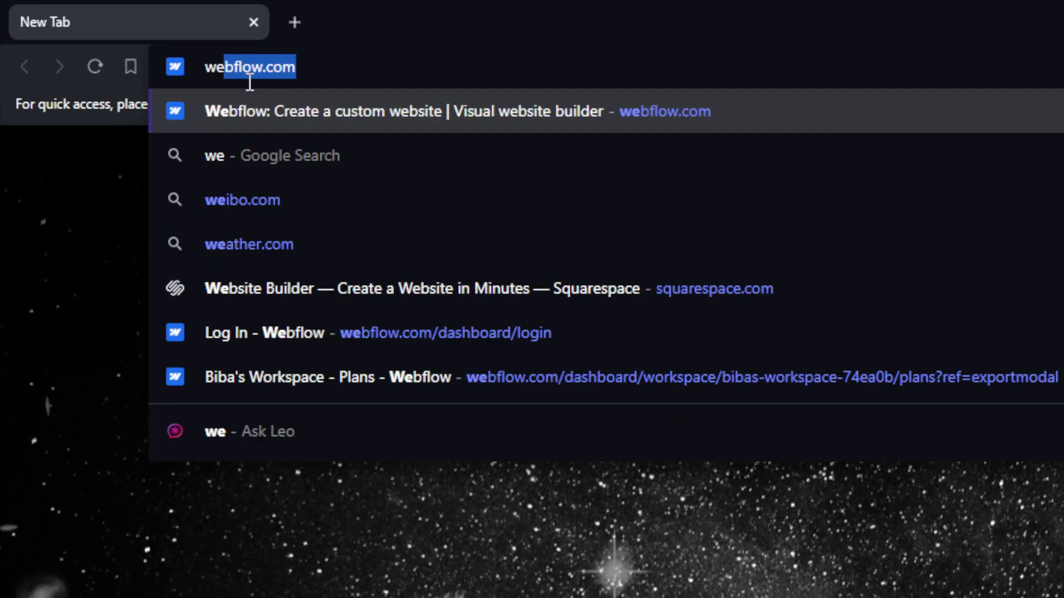
text(flow.com)
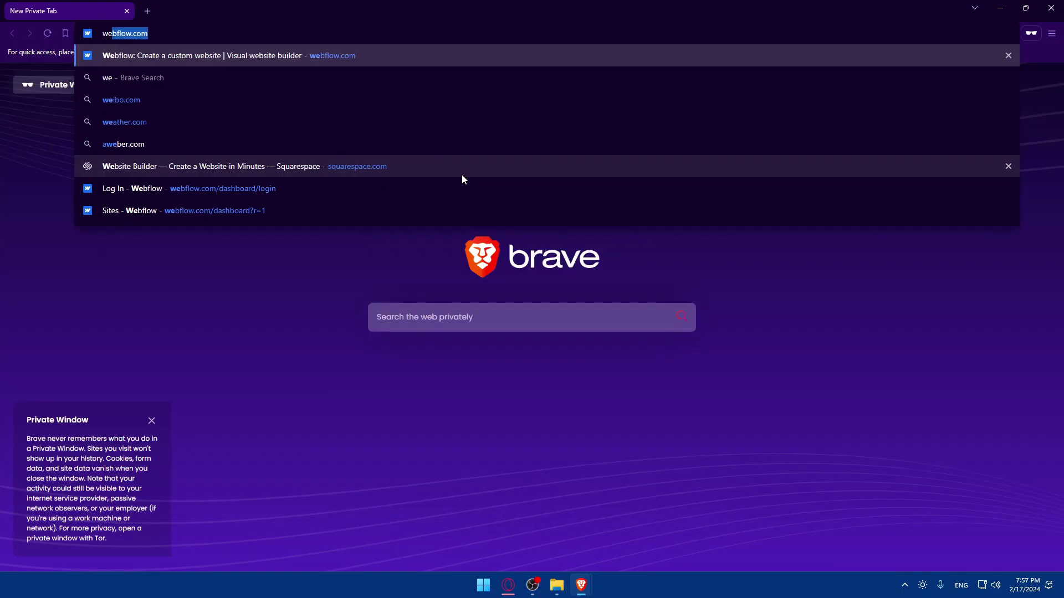
key(Return)
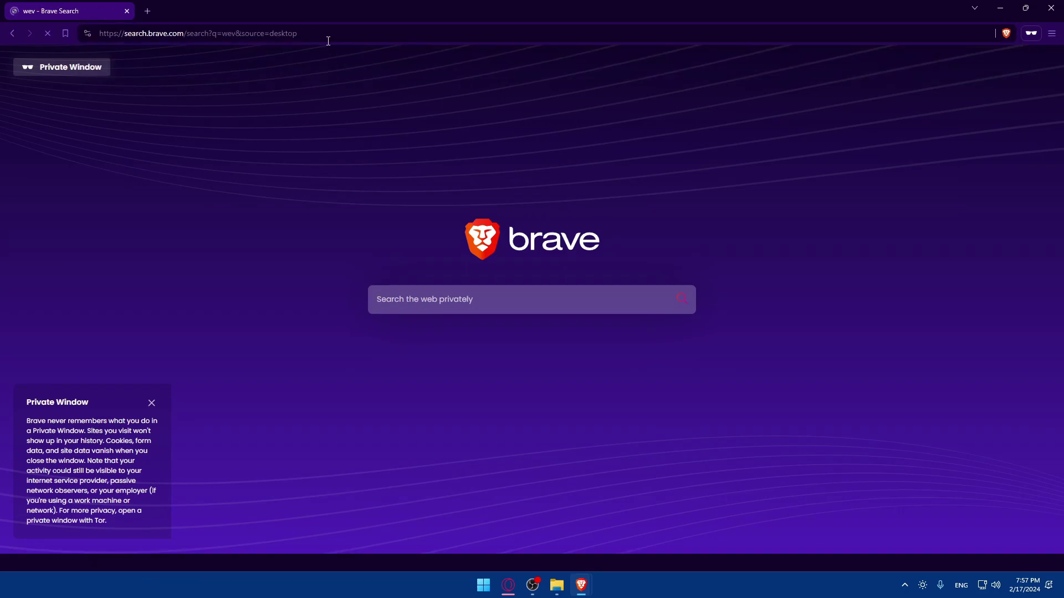
click(328, 39)
- Load webflow.com and review the Site and Ecommerce pricing plans
text(web)
key(Return)
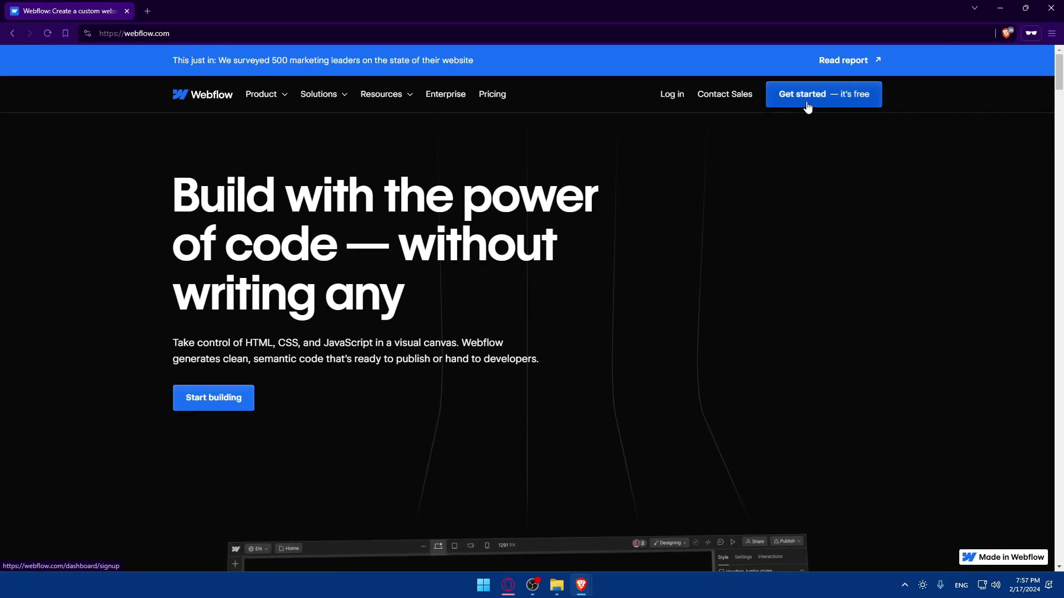
click(495, 104)
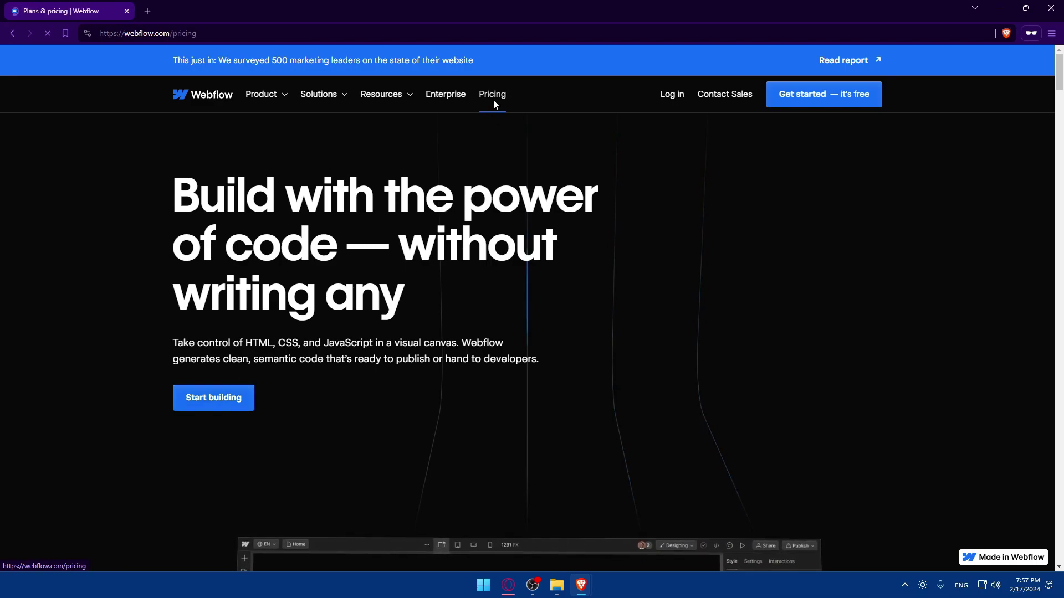
scroll(501, 160, down, 8)
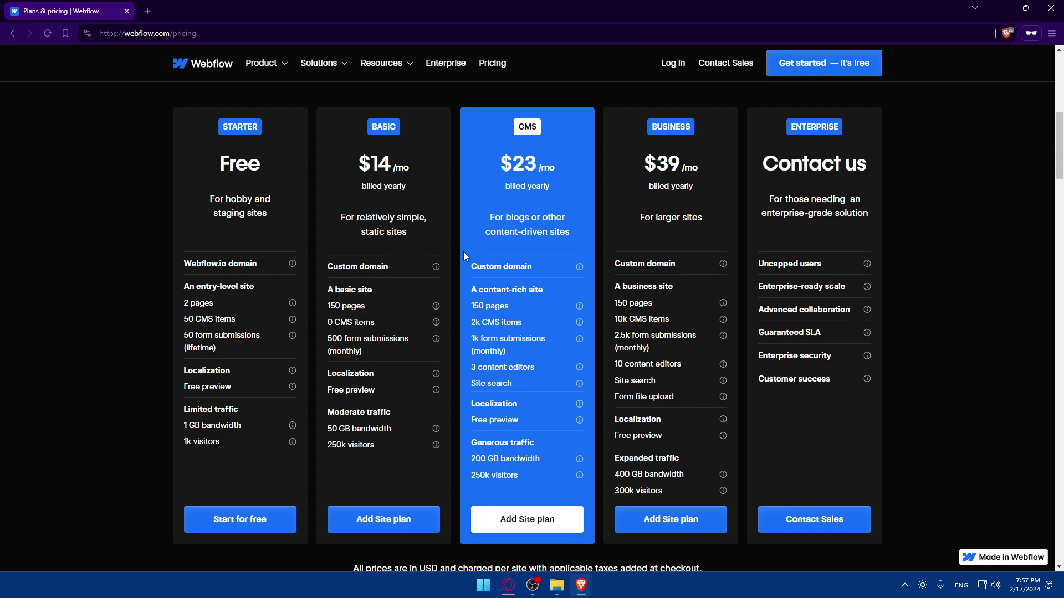
scroll(444, 233, up, 3)
click(424, 188)
scroll(427, 216, down, 5)
scroll(428, 223, up, 2)
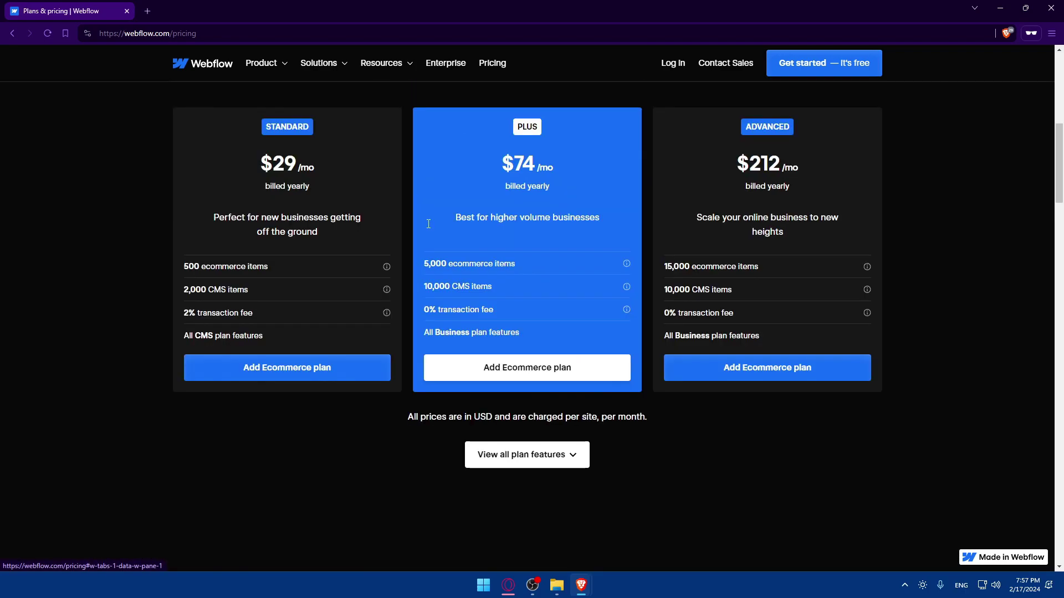
- Return to the homepage, scroll through it, and go to the Log in page
key(alt+Left)
scroll(510, 219, down, 10)
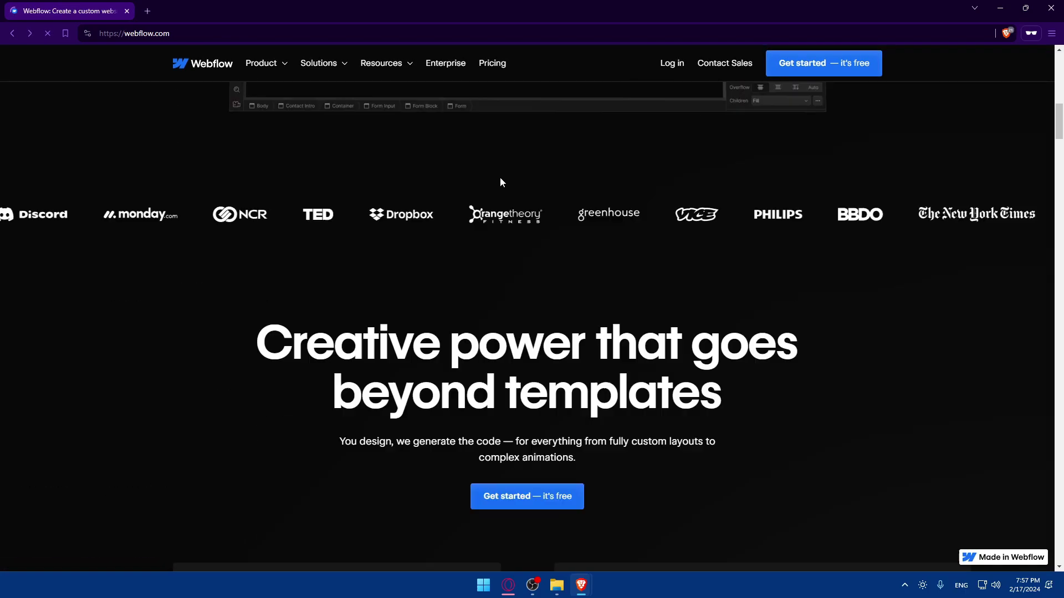
scroll(500, 178, down, 15)
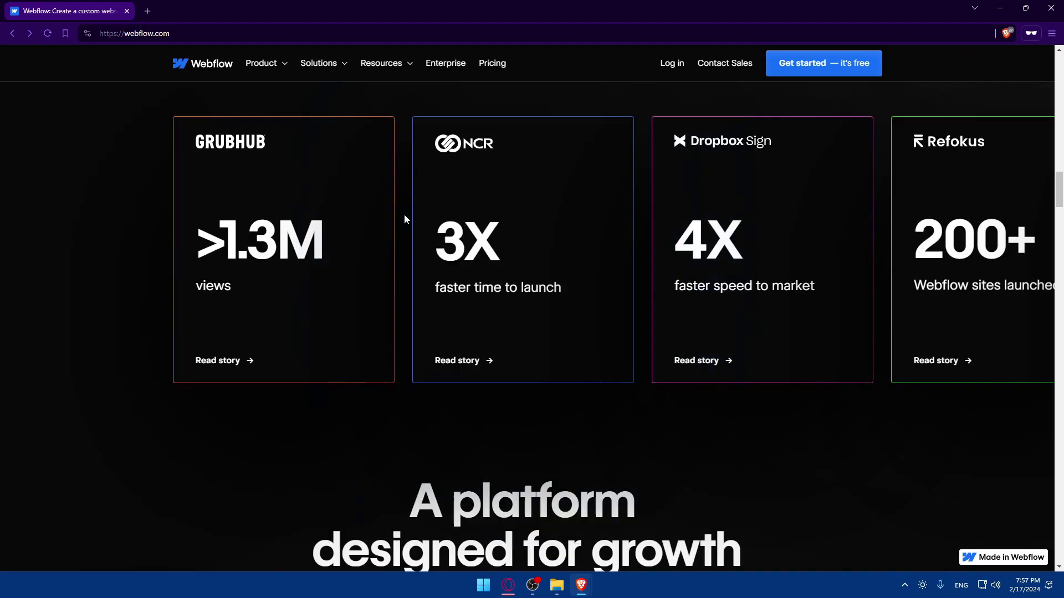
scroll(404, 219, down, 5)
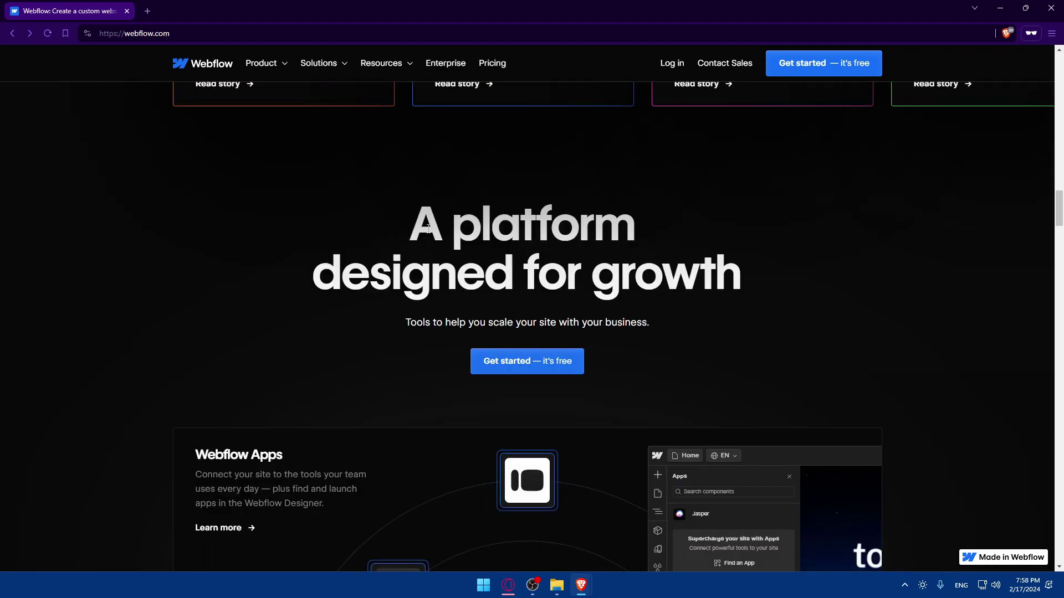
scroll(429, 228, down, 20)
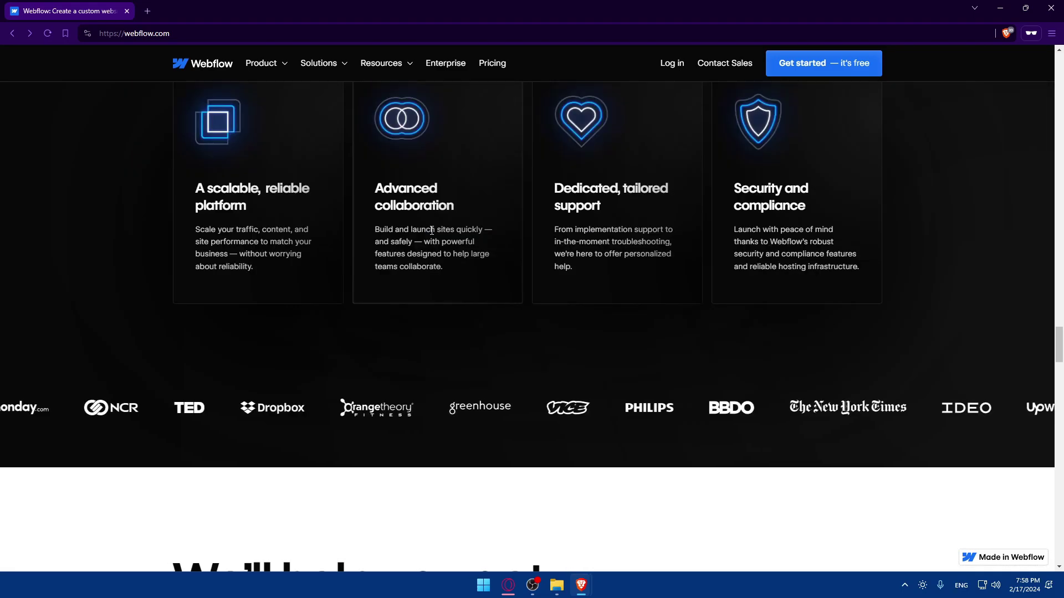
click(672, 63)
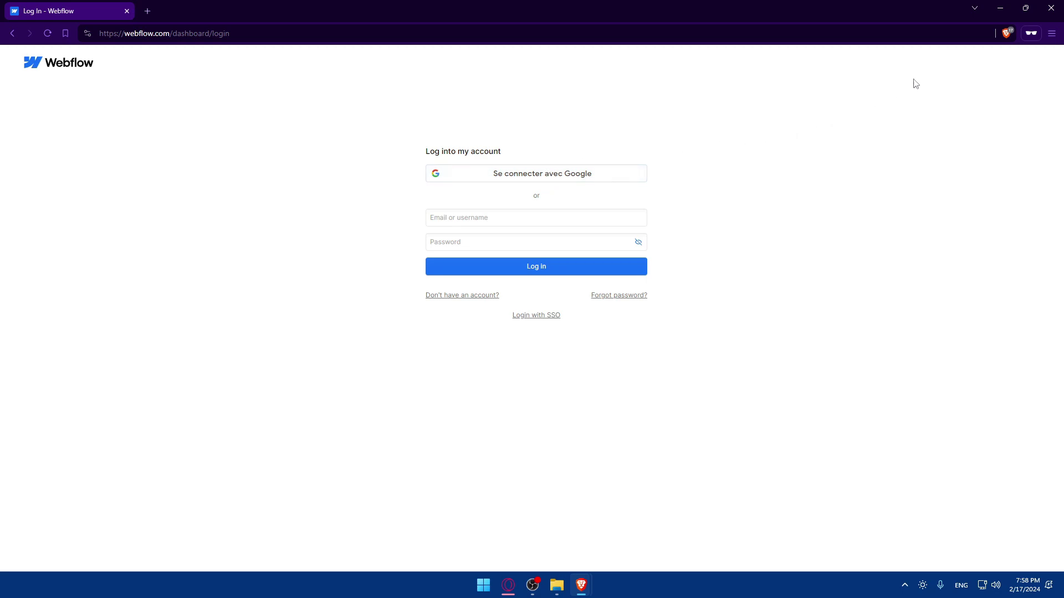
- Close the private window, browse workspace Templates and Libraries, then start a New site
click(1059, 8)
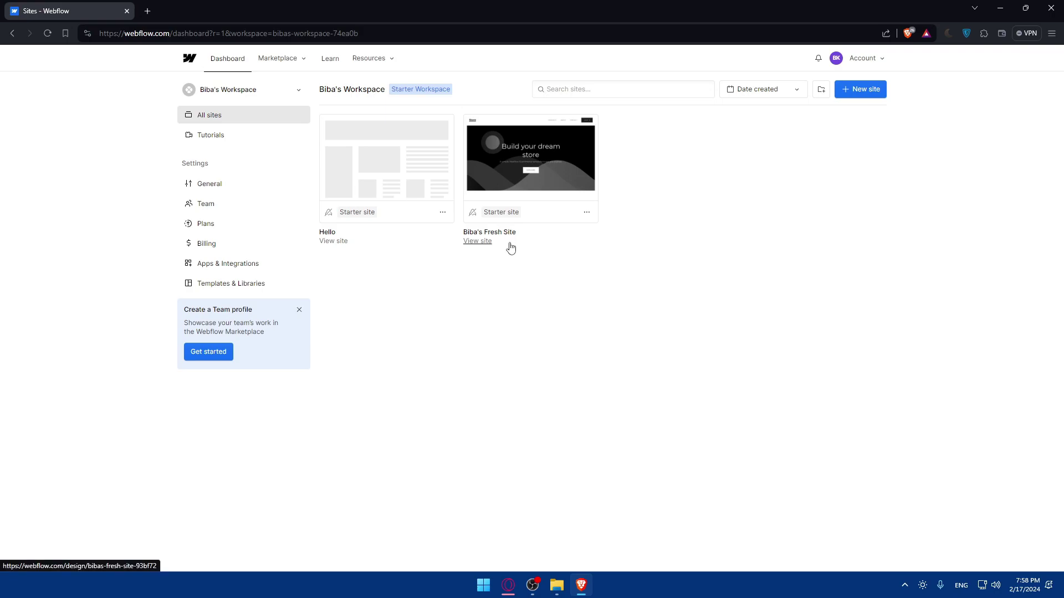
click(253, 283)
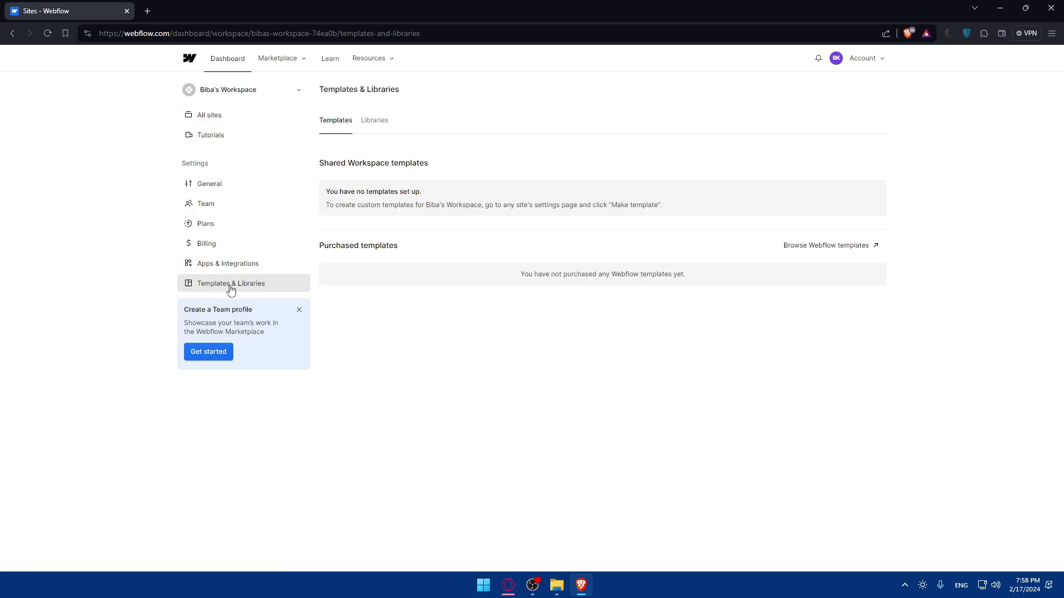
drag(564, 275, 449, 272)
click(374, 121)
click(335, 120)
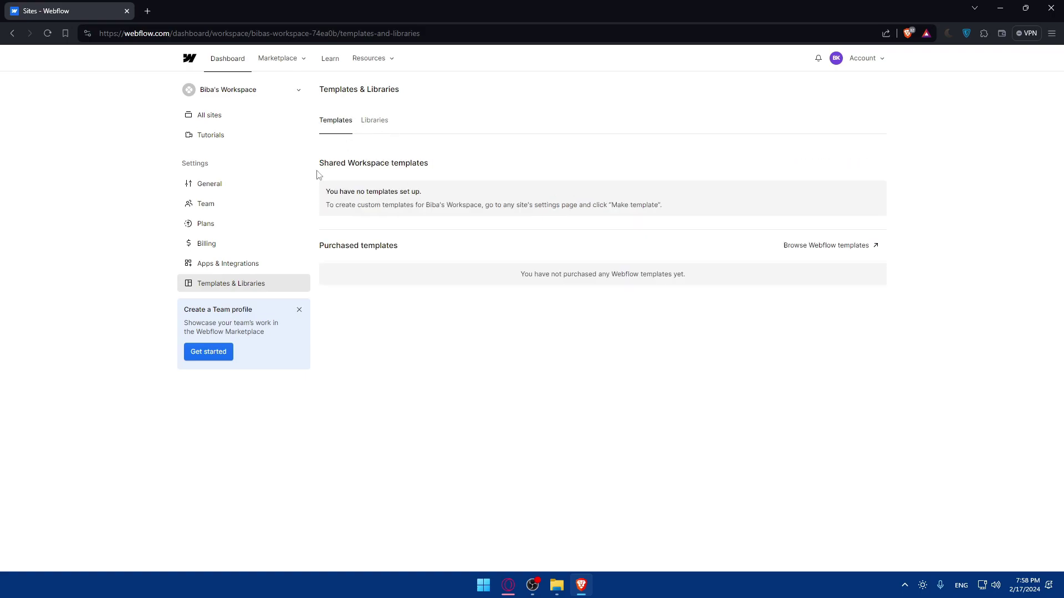
click(210, 115)
click(858, 90)
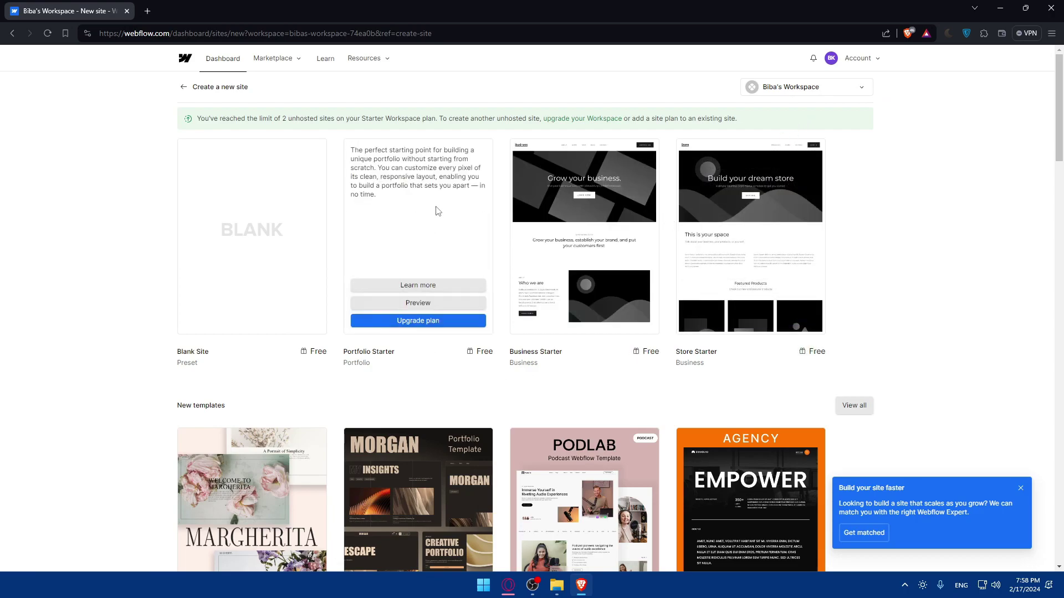
scroll(510, 240, down, 5)
scroll(720, 244, down, 2)
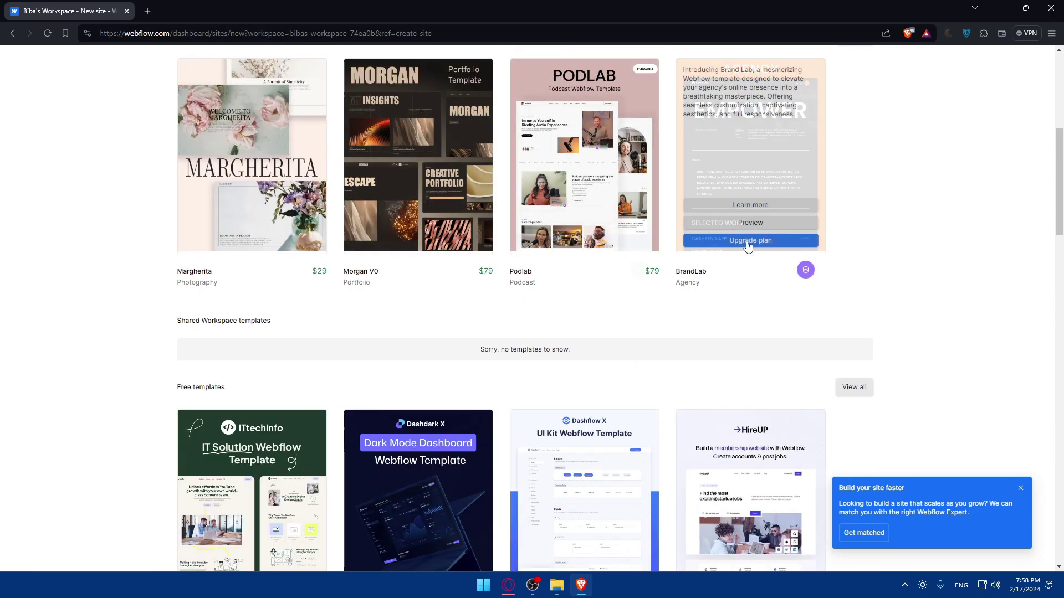
scroll(471, 249, down, 5)
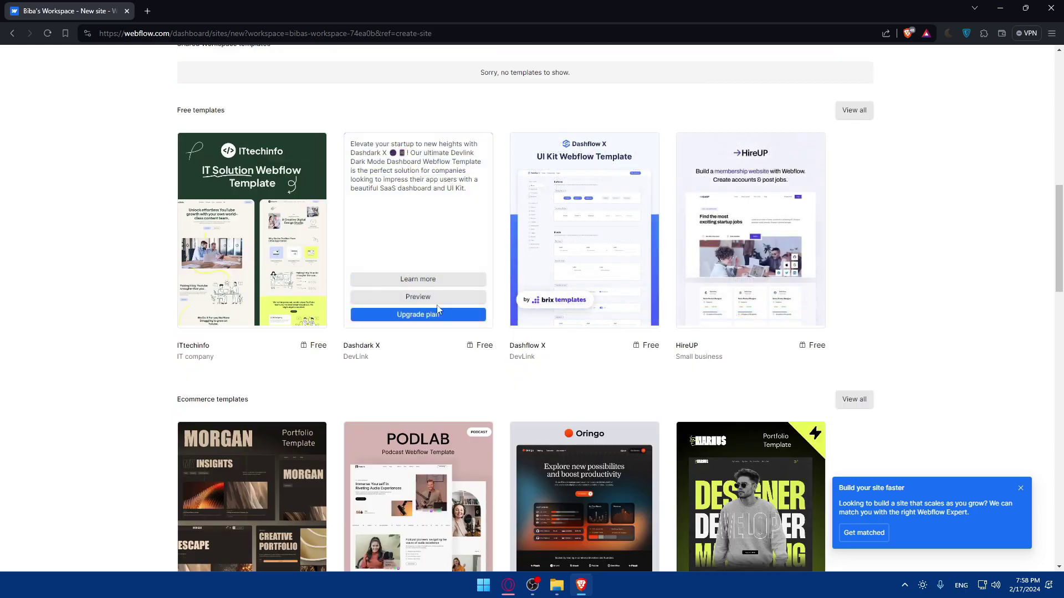
scroll(430, 287, up, 12)
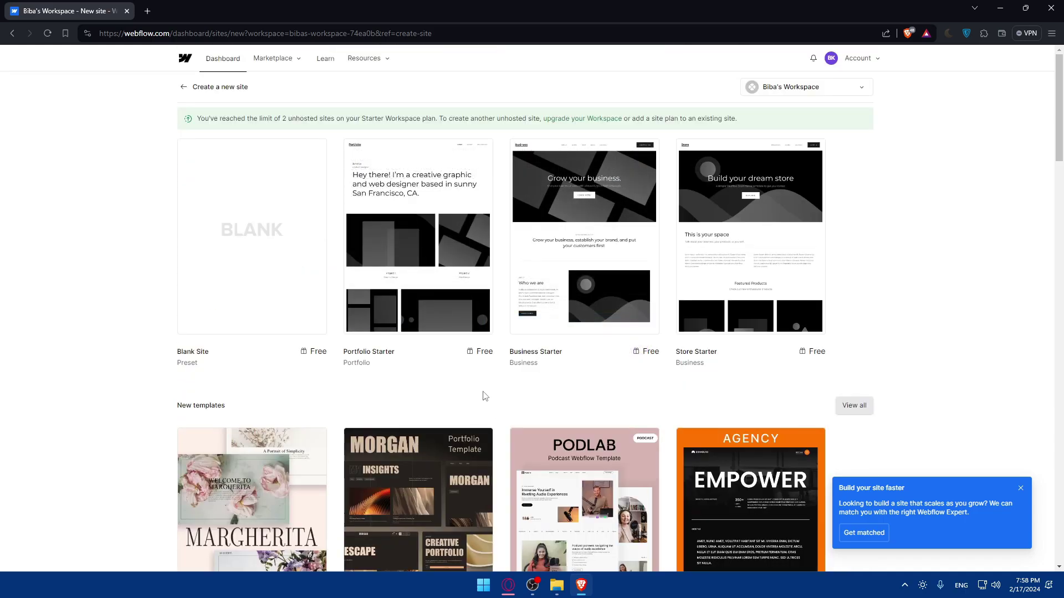
scroll(484, 395, down, 5)
scroll(495, 424, up, 5)
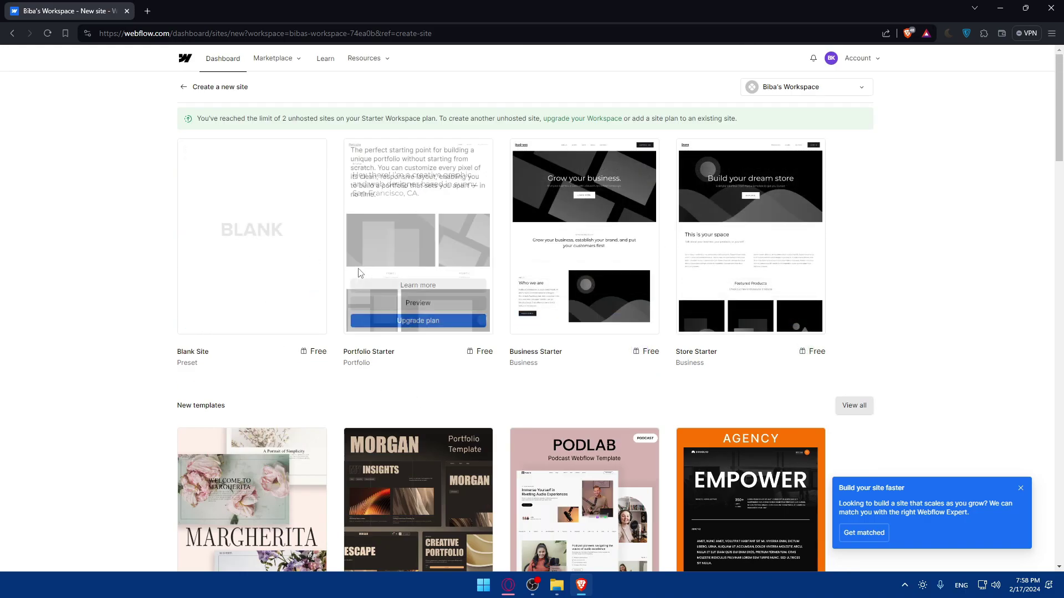
scroll(765, 260, down, 5)
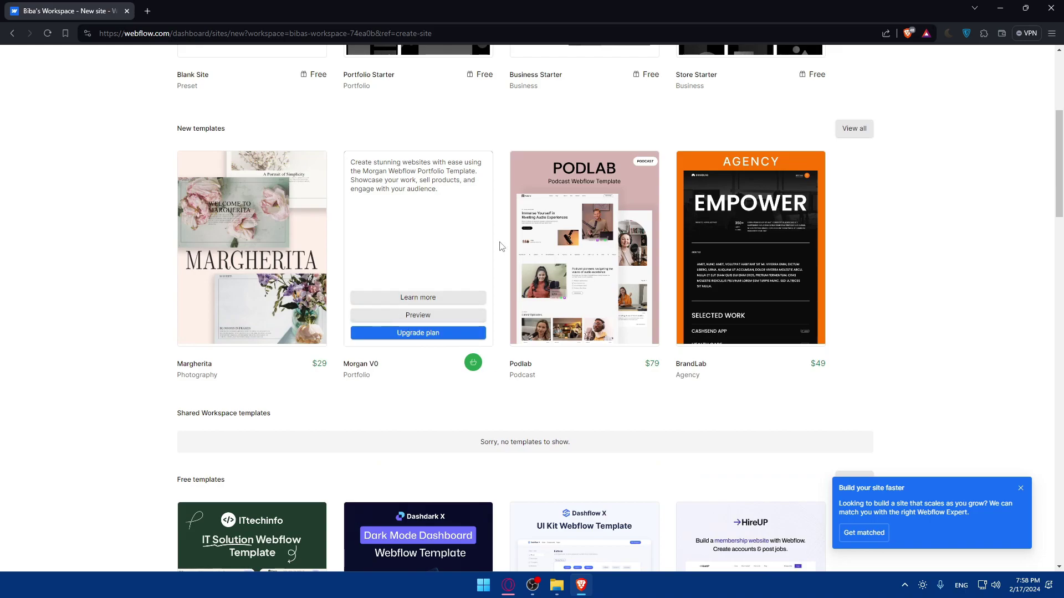
mouse_move(433, 269)
scroll(387, 360, down, 5)
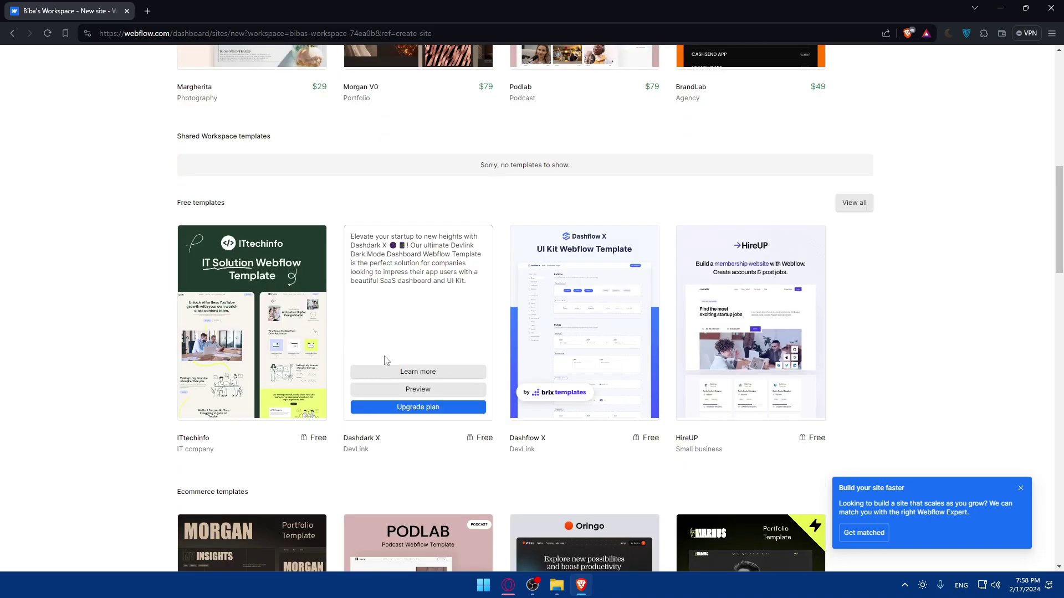
scroll(386, 360, down, 2)
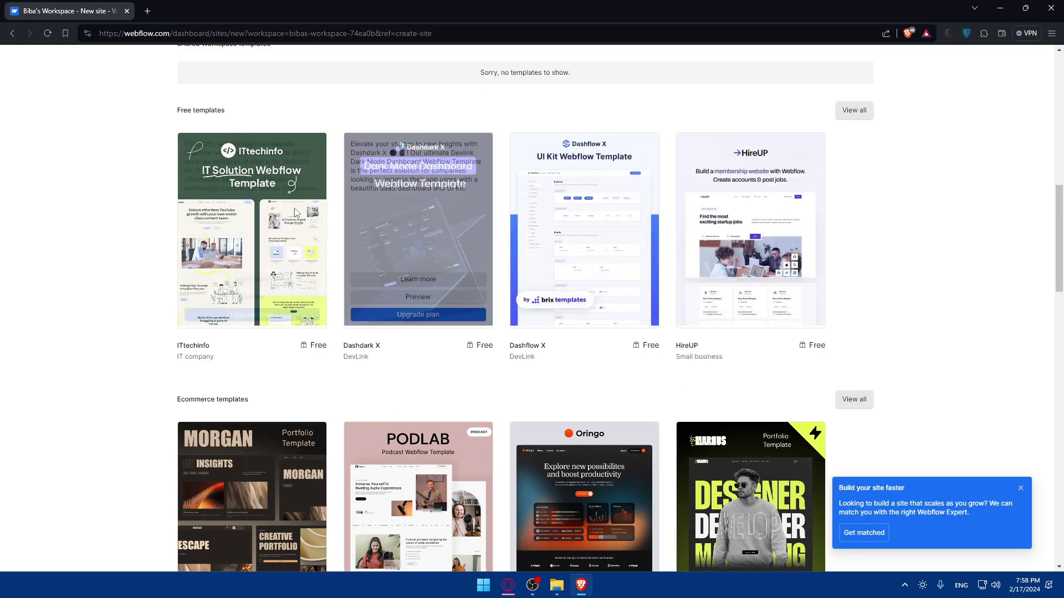
scroll(618, 283, up, 2)
scroll(618, 283, down, 4)
scroll(619, 283, up, 2)
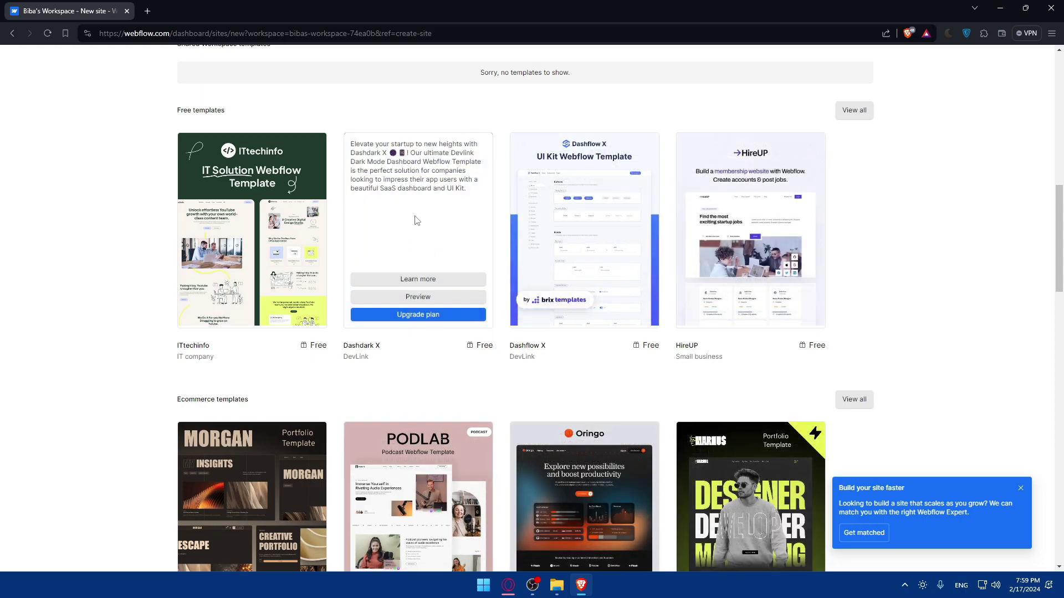
scroll(416, 220, up, 10)
scroll(421, 222, down, 12)
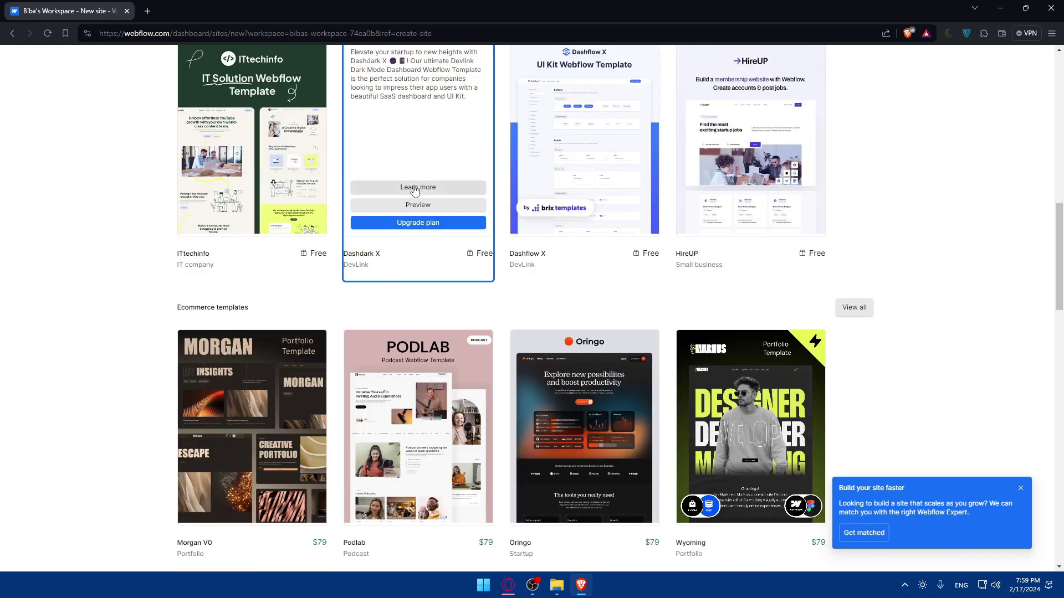
scroll(429, 223, up, 5)
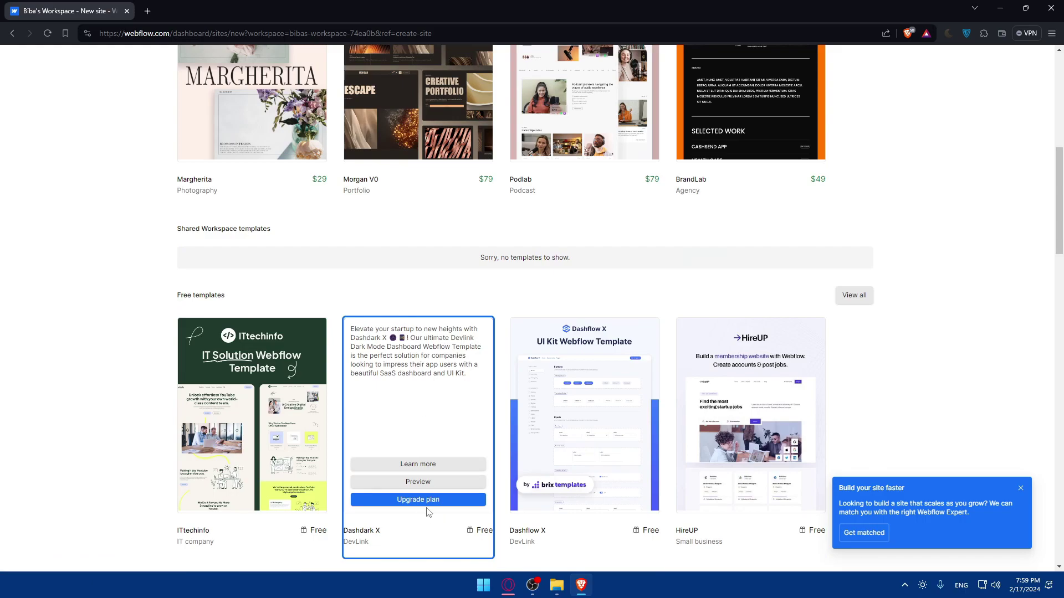
scroll(304, 176, up, 9)
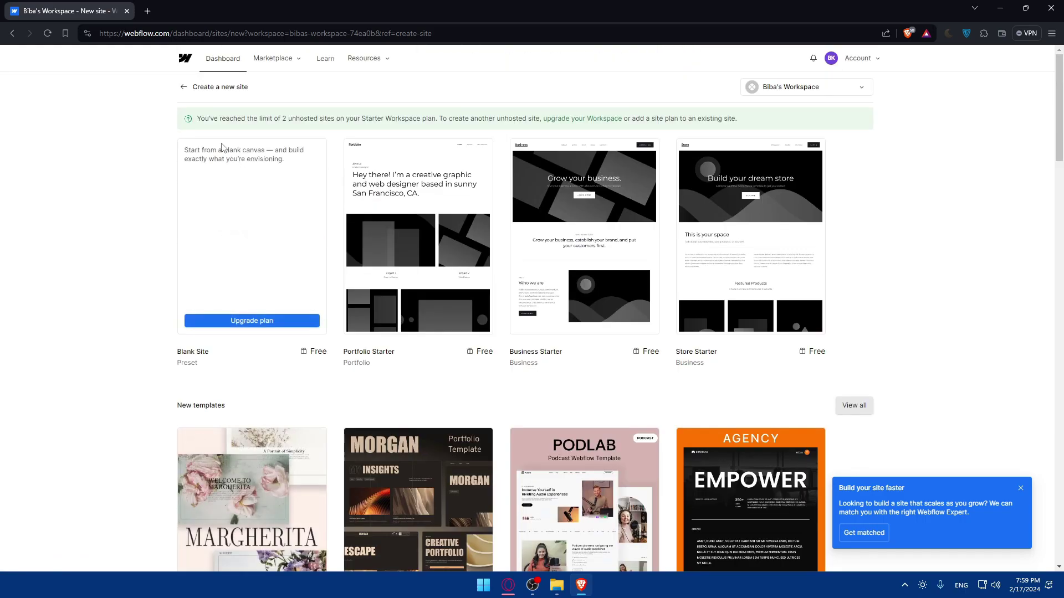
- Archive the second site from its Settings page, confirming with its site id
click(185, 87)
click(586, 212)
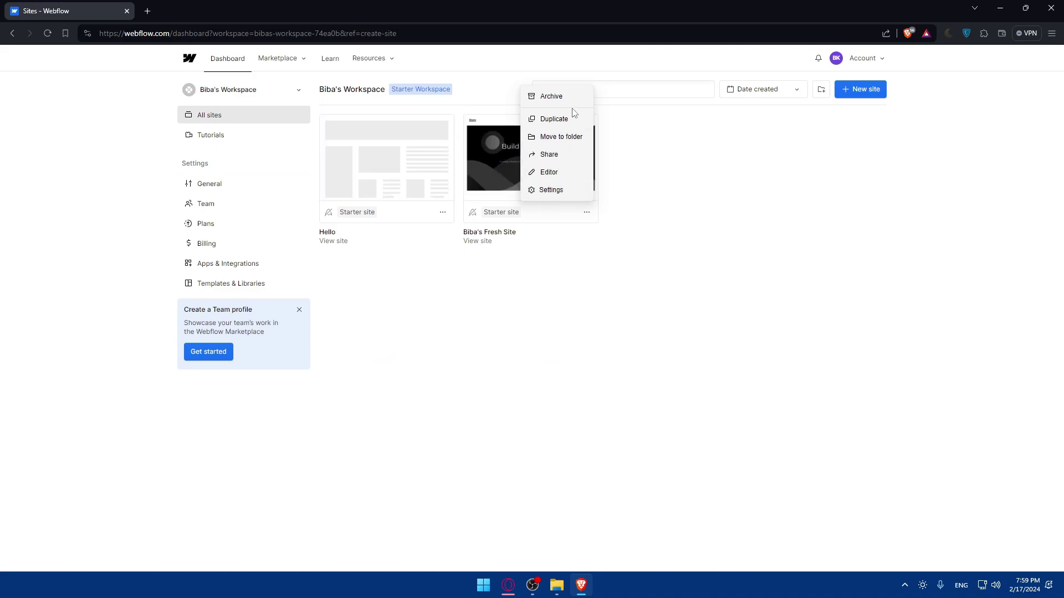
click(571, 190)
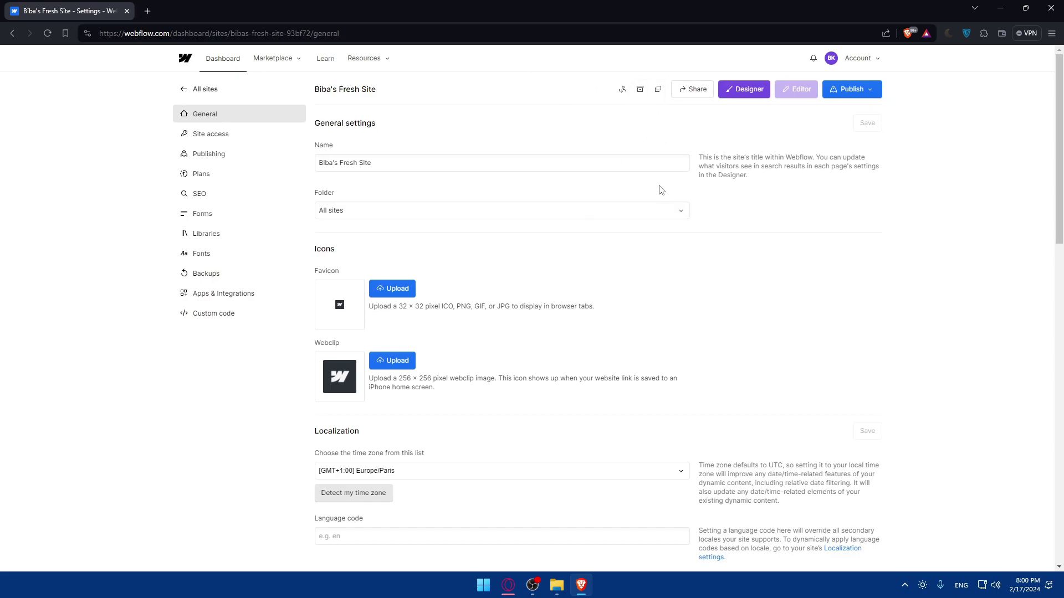
click(639, 93)
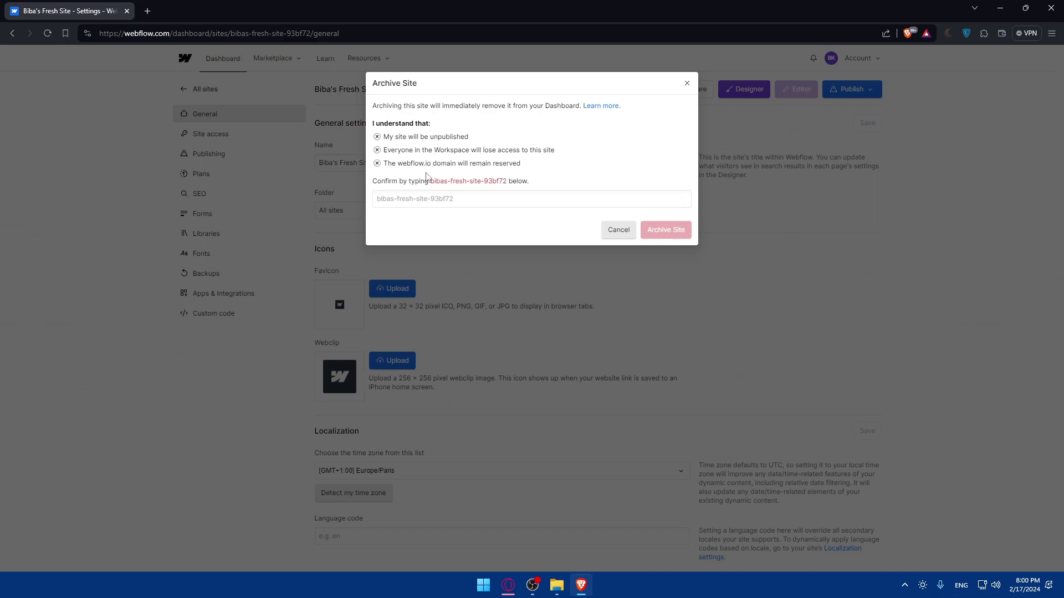
click(452, 198)
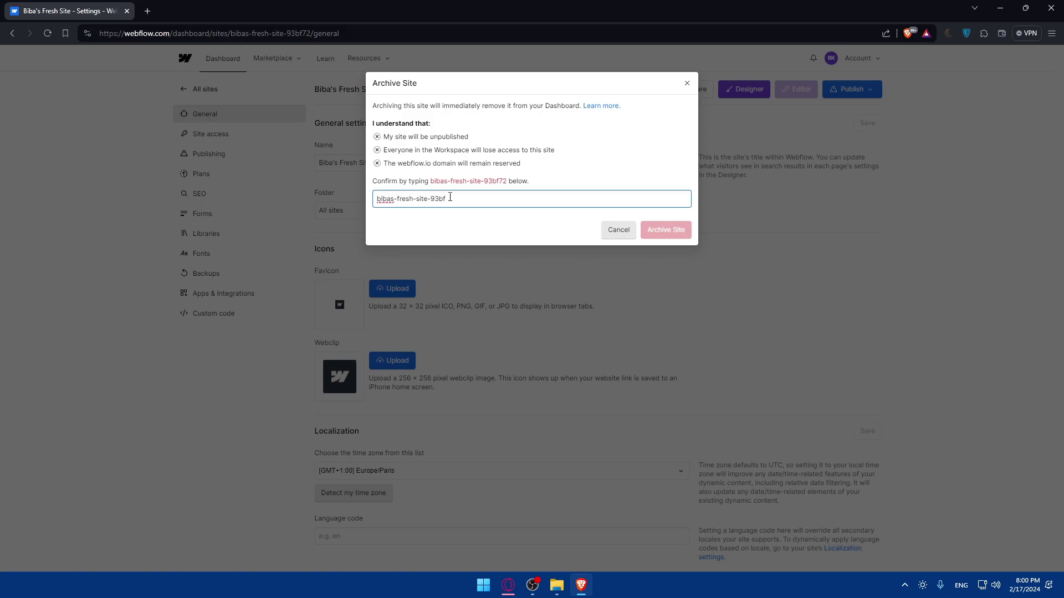
text(2)
click(655, 230)
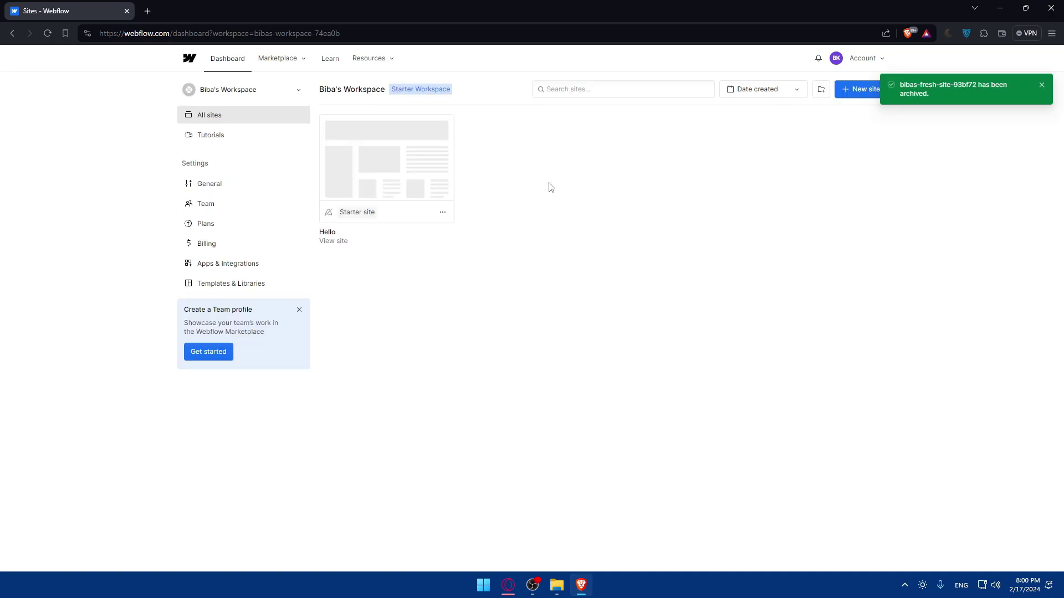
- Select the free Dashdark X template, name the site 'tester', and create it
click(867, 87)
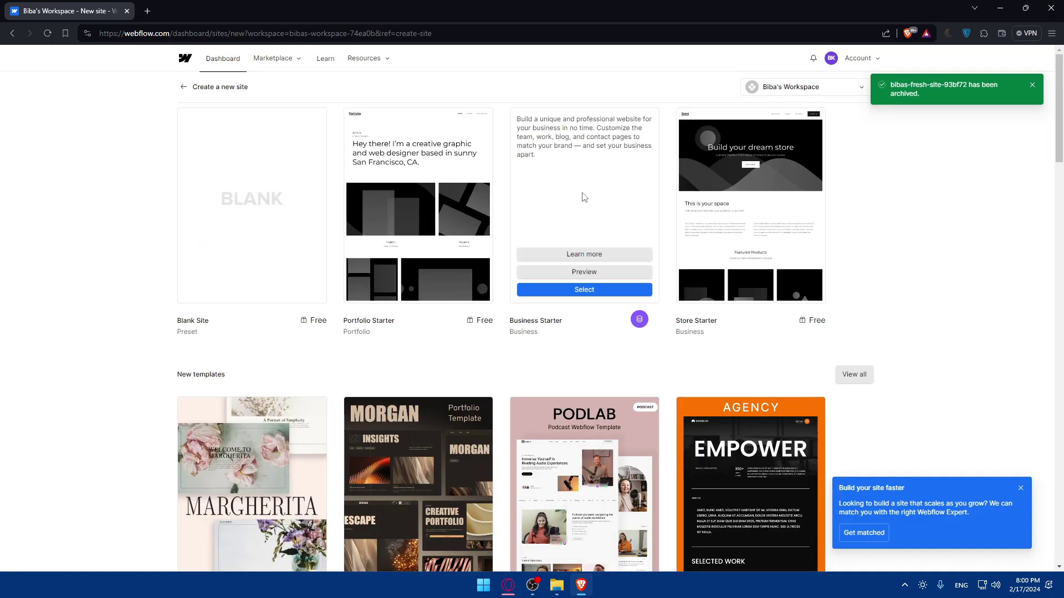
scroll(435, 187, down, 5)
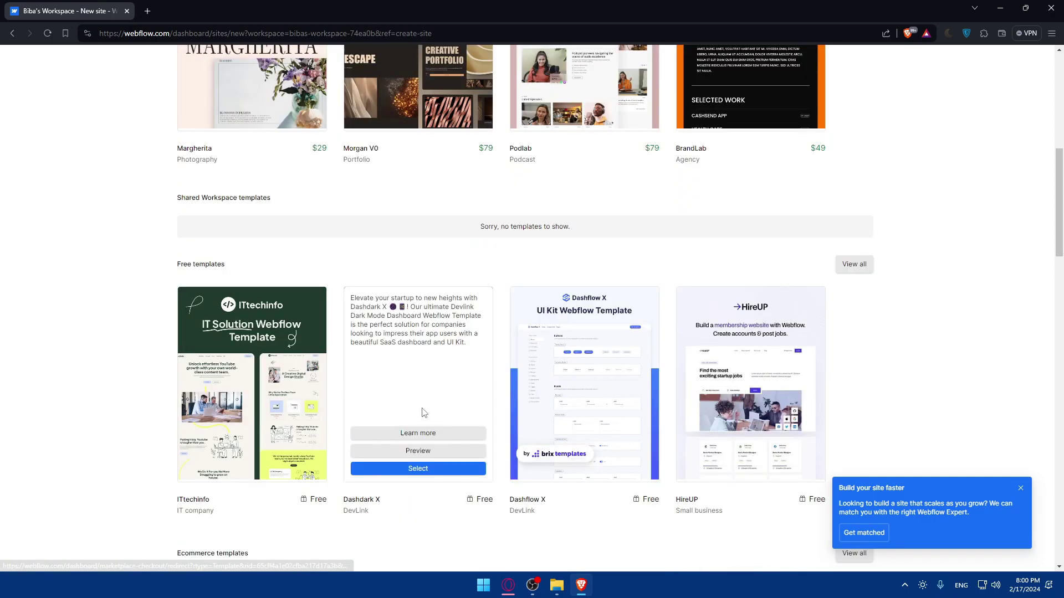
scroll(536, 314, down, 2)
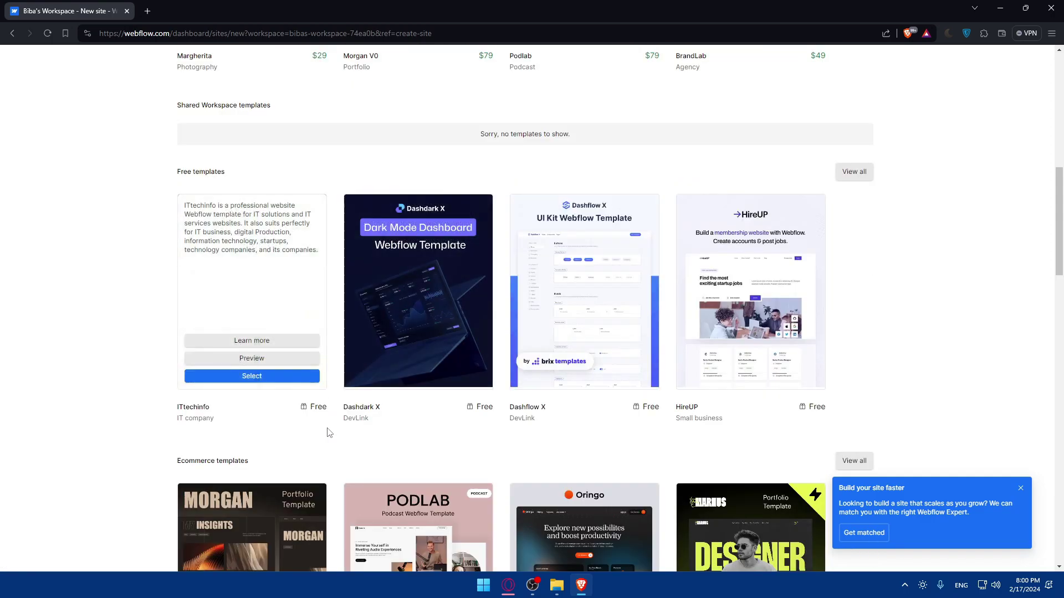
scroll(354, 383, up, 5)
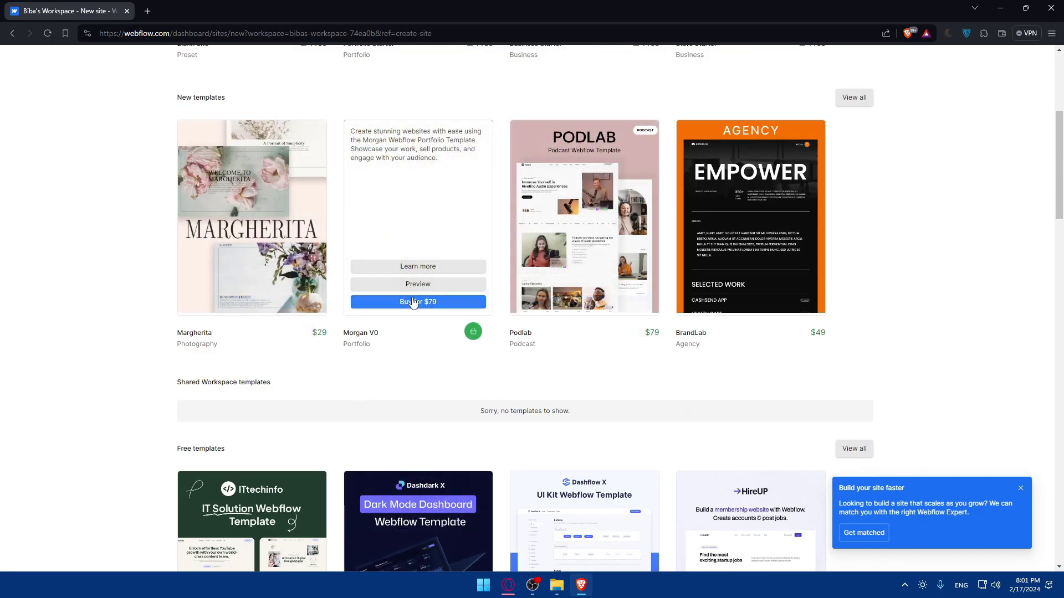
scroll(426, 316, down, 5)
click(431, 284)
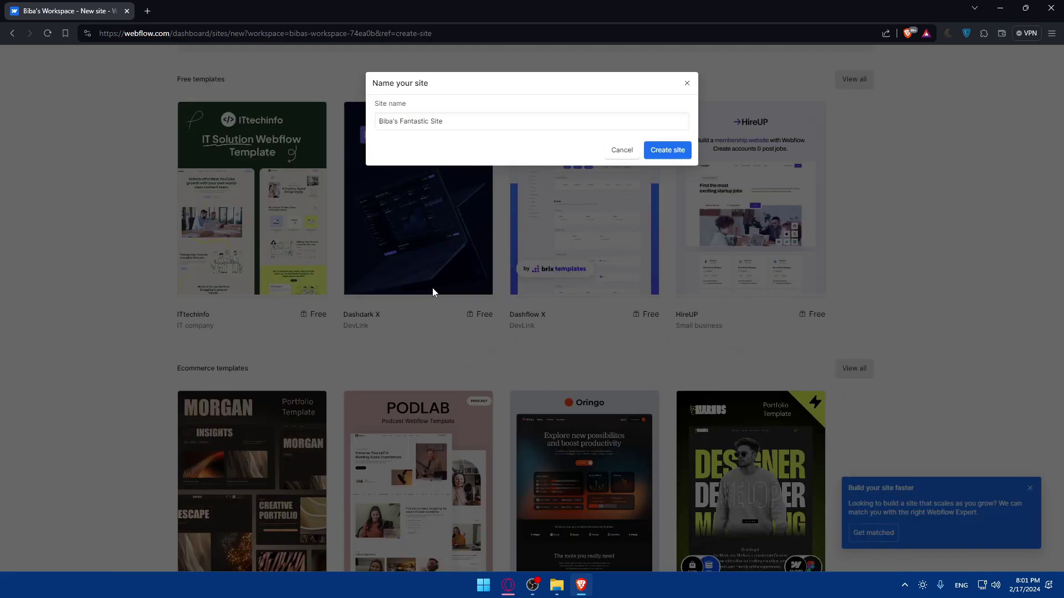
drag(471, 119, 393, 120)
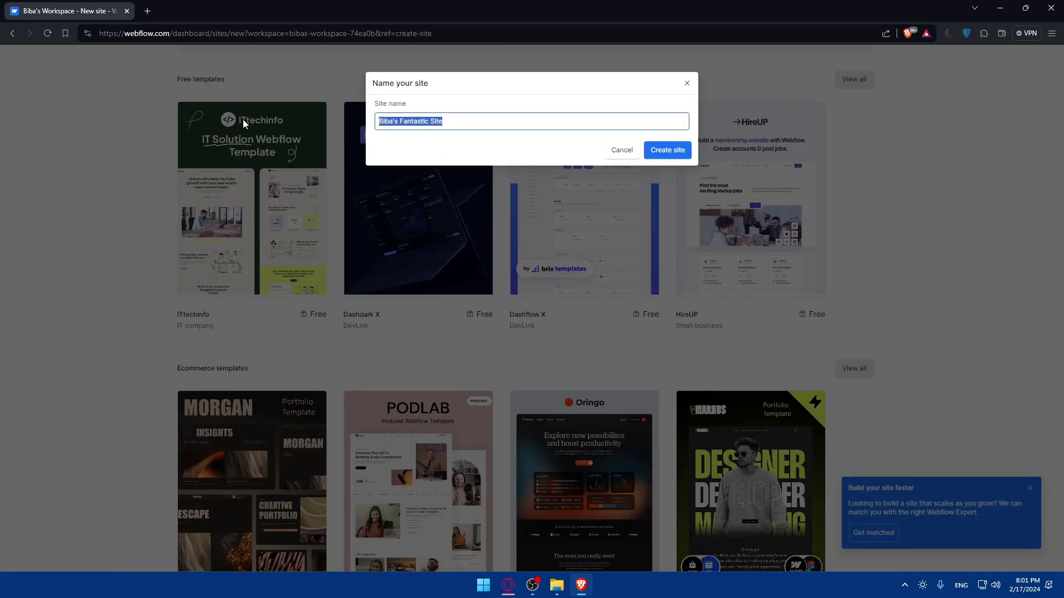
text(tester)
click(671, 158)
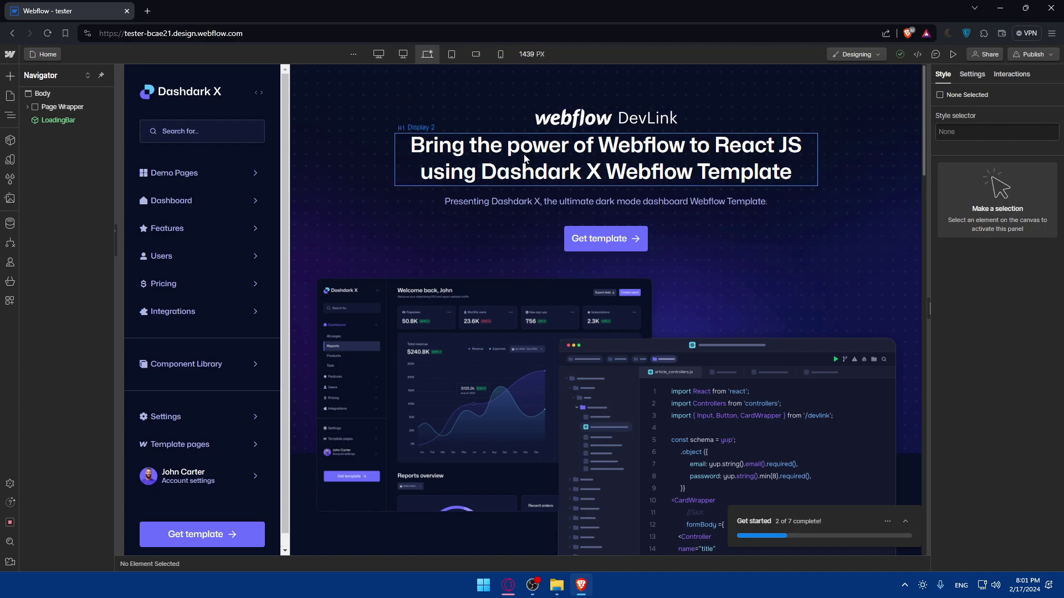
- Select the H1 hero heading, then the Paragraph Large subtitle, reviewing each one's styles
click(559, 143)
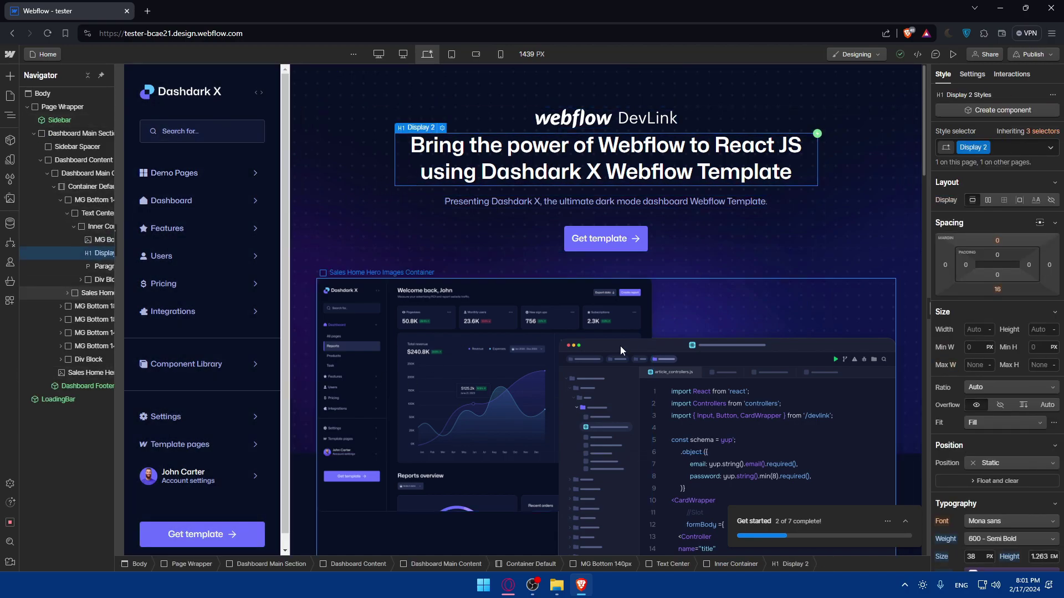
scroll(580, 306, down, 8)
scroll(580, 306, up, 8)
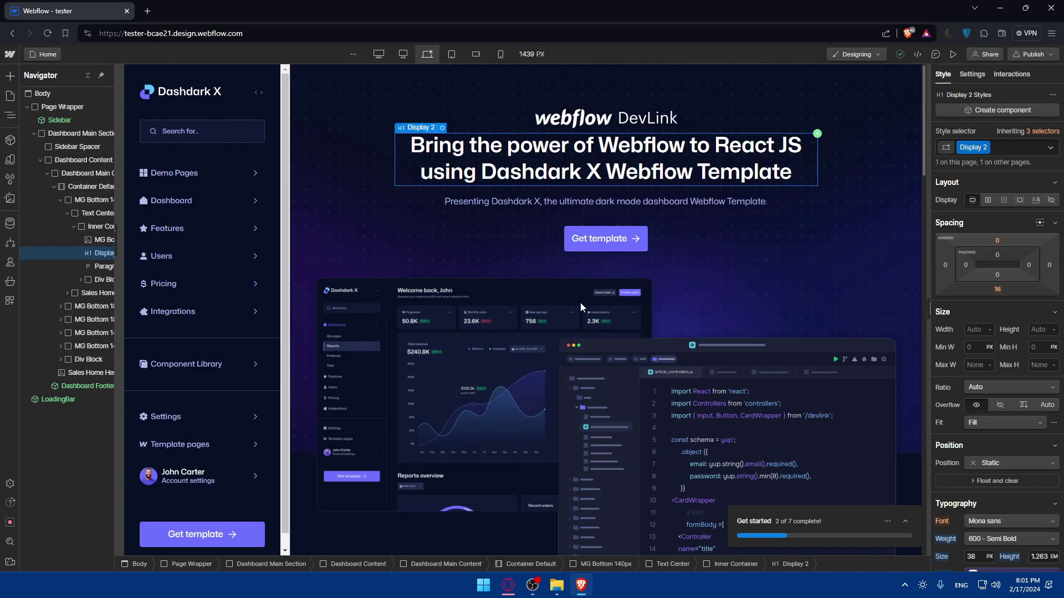
click(550, 201)
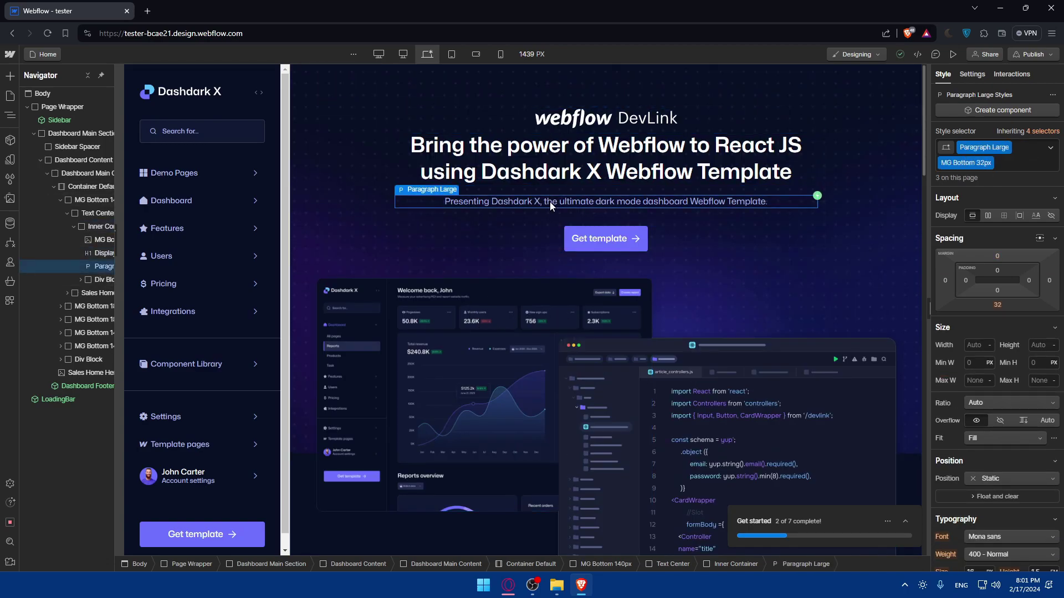
scroll(978, 325, down, 5)
scroll(984, 221, up, 5)
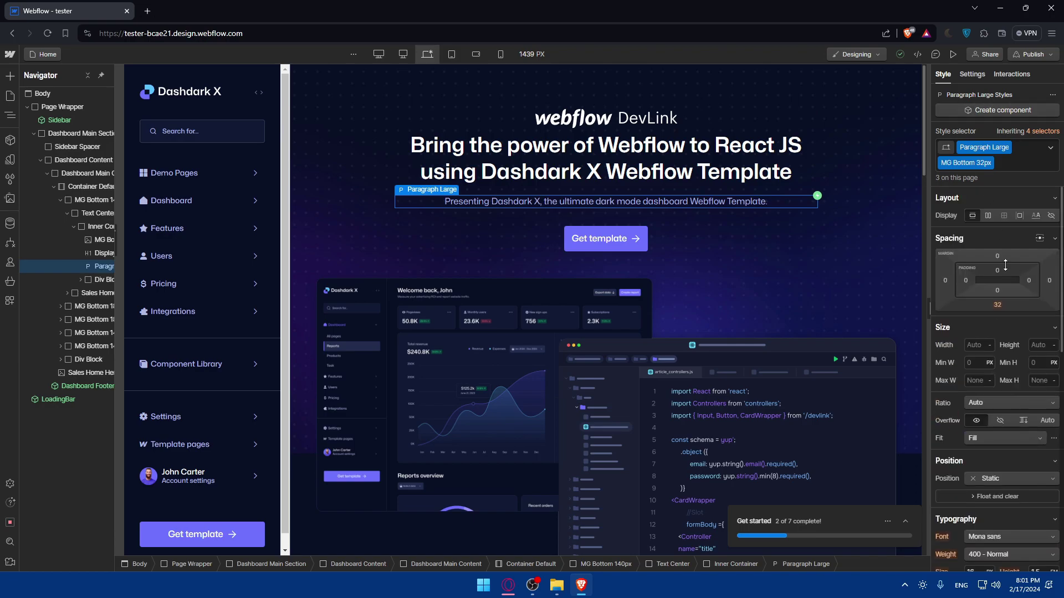
scroll(1013, 370, down, 5)
scroll(1002, 419, up, 5)
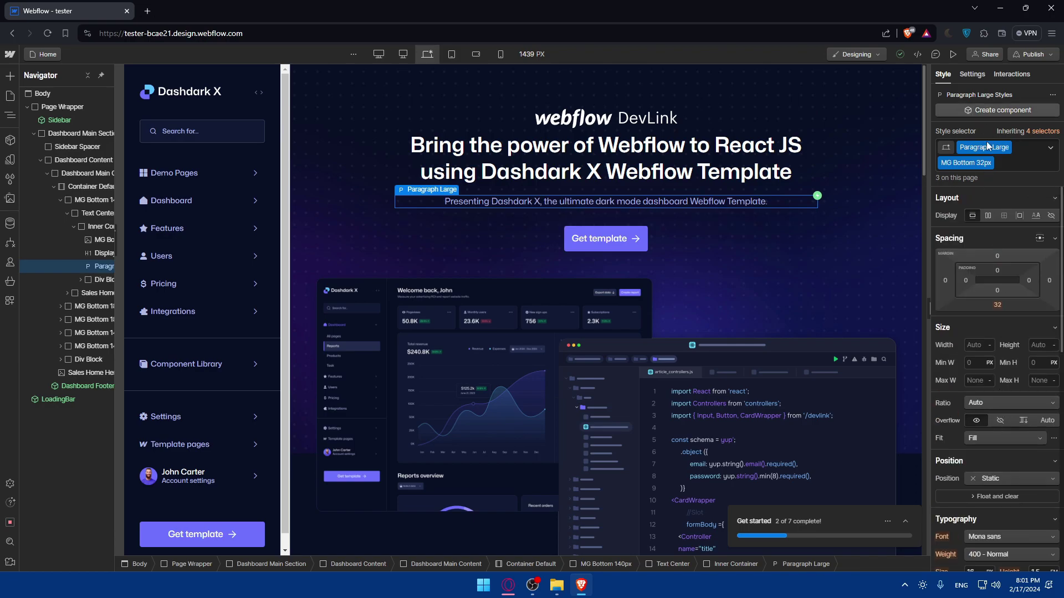
- Check the subtitle's Settings and Interactions, then the Get template button and Sidebar properties
click(973, 75)
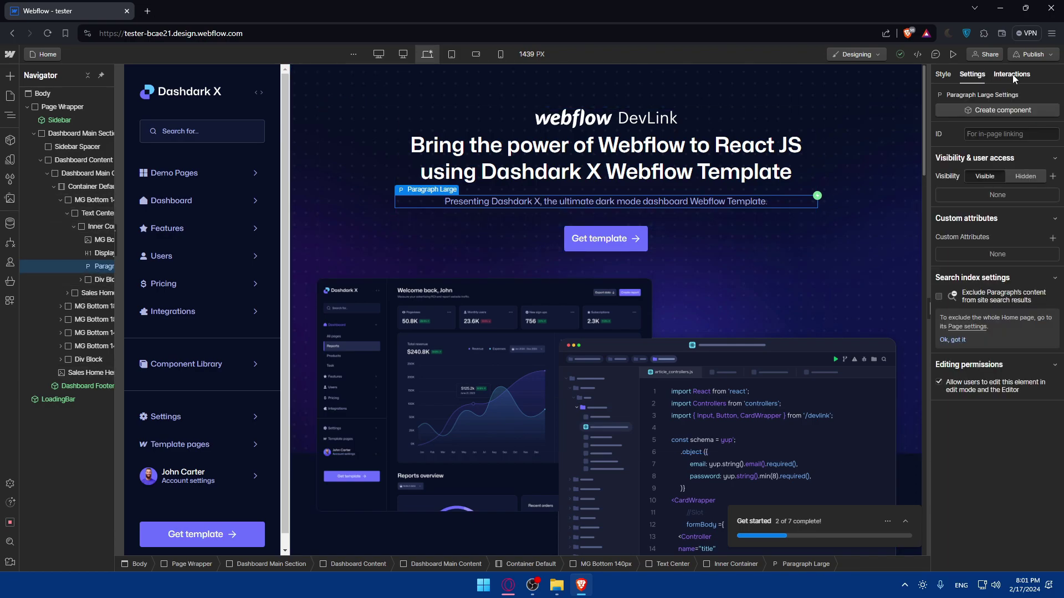
click(1013, 75)
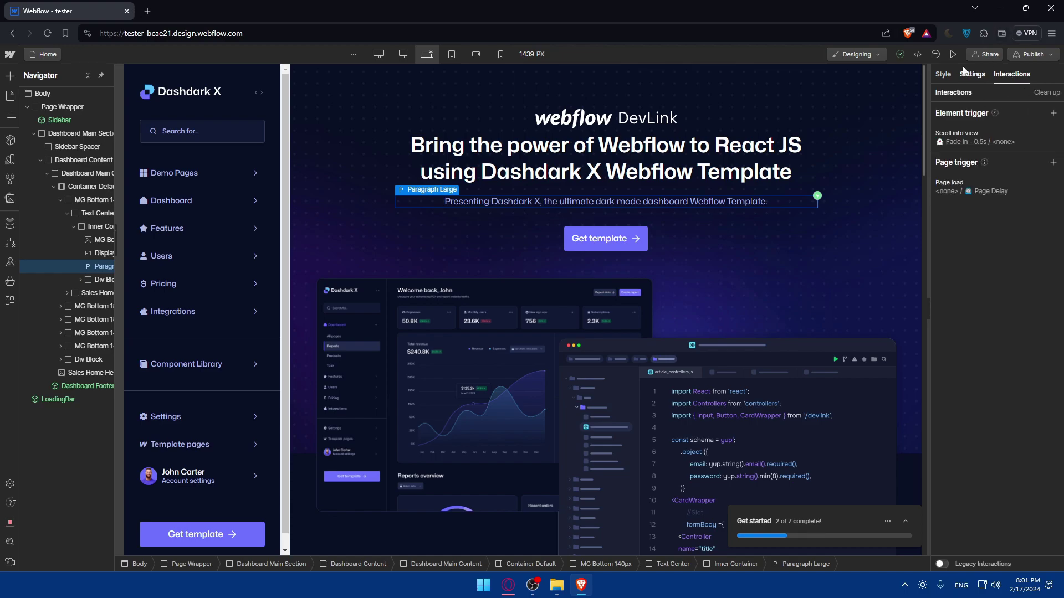
click(610, 246)
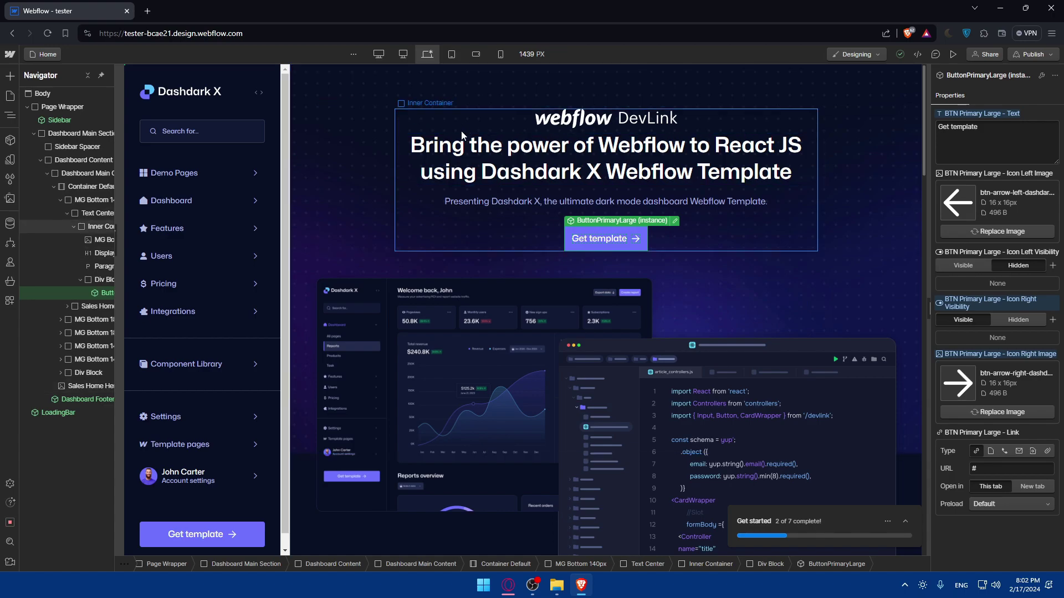
click(201, 201)
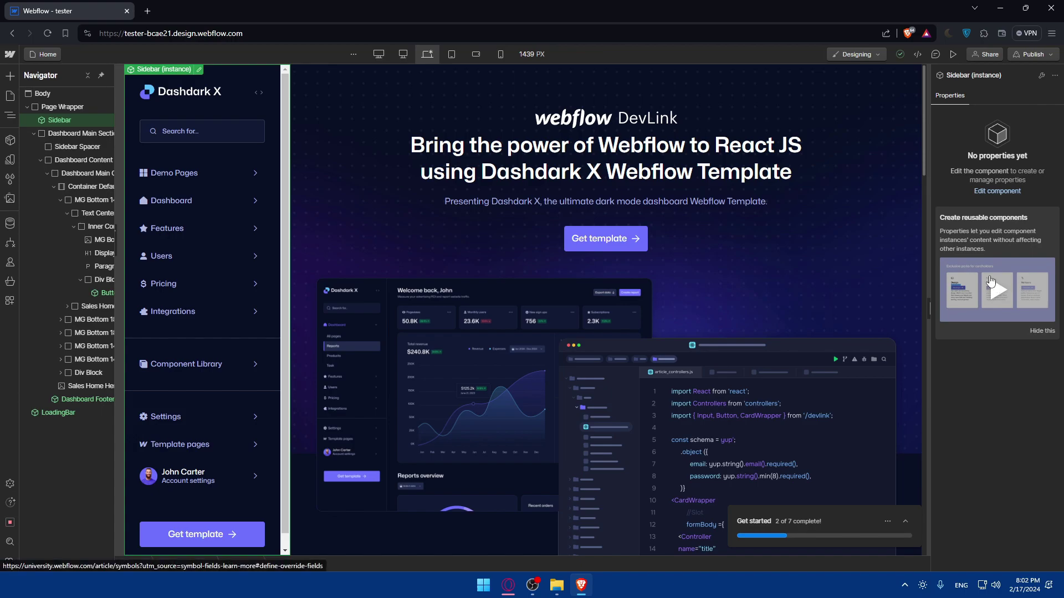
click(990, 192)
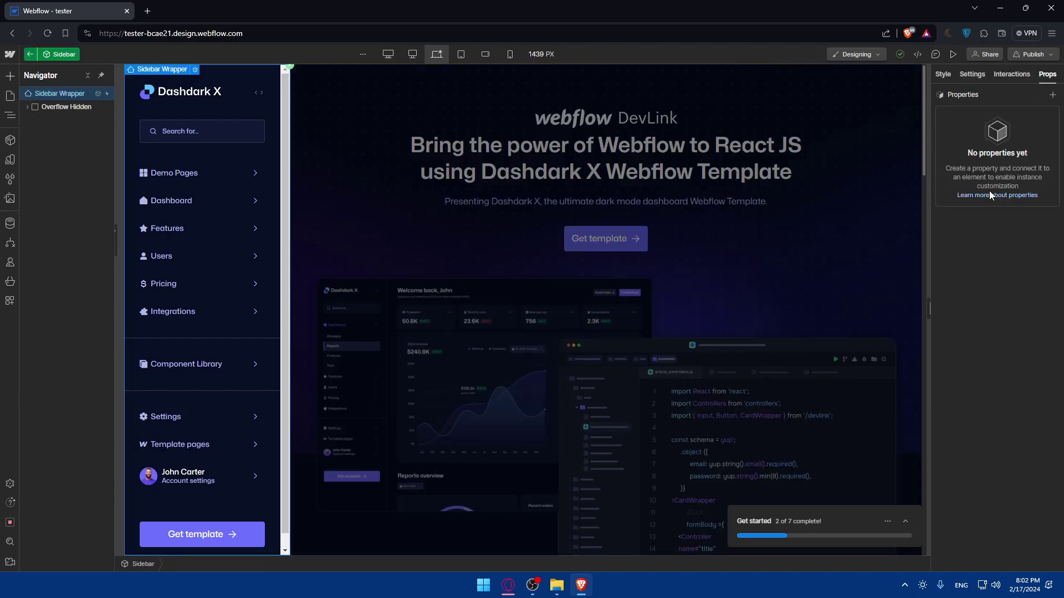
click(221, 173)
drag(219, 198, 246, 196)
click(244, 182)
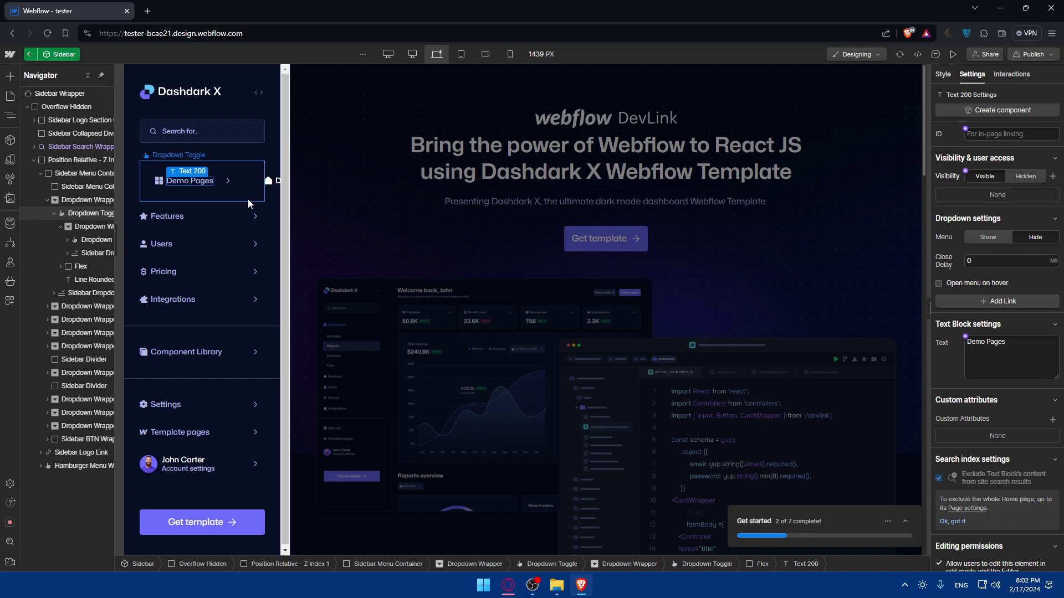
click(280, 182)
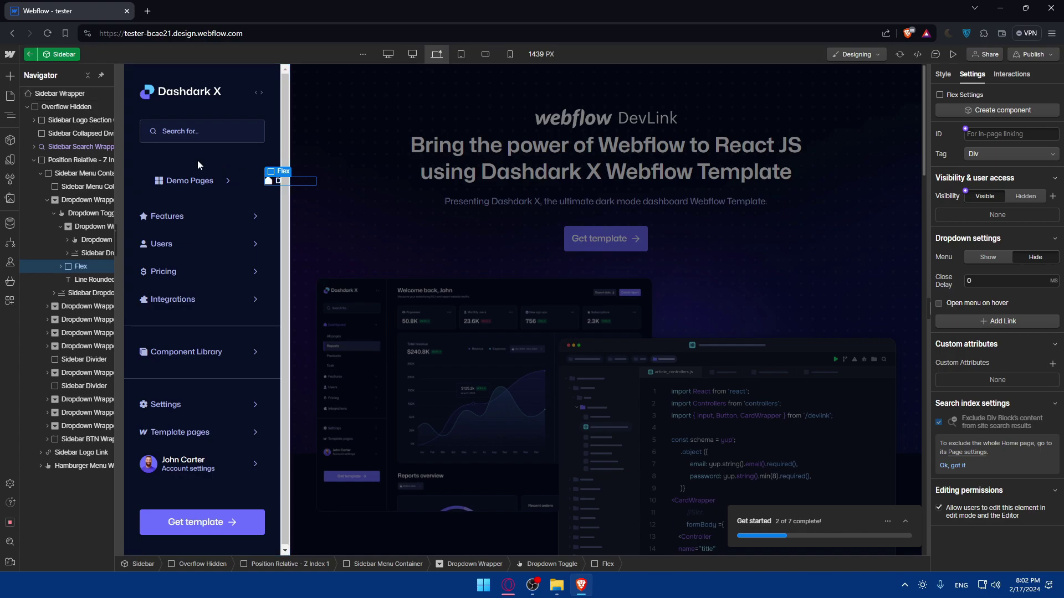
key(Escape)
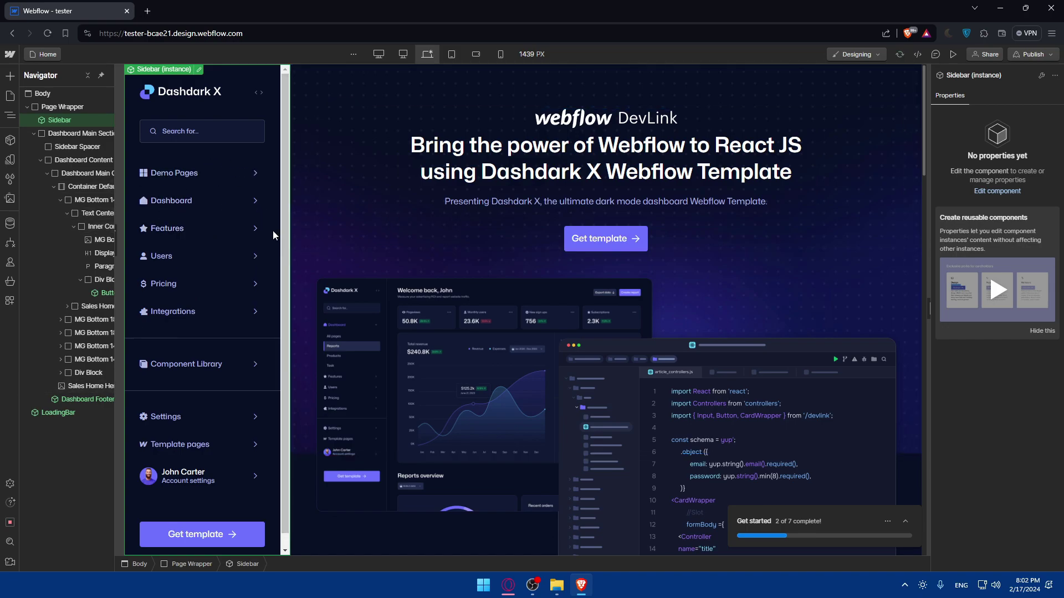
key(ctrl+z)
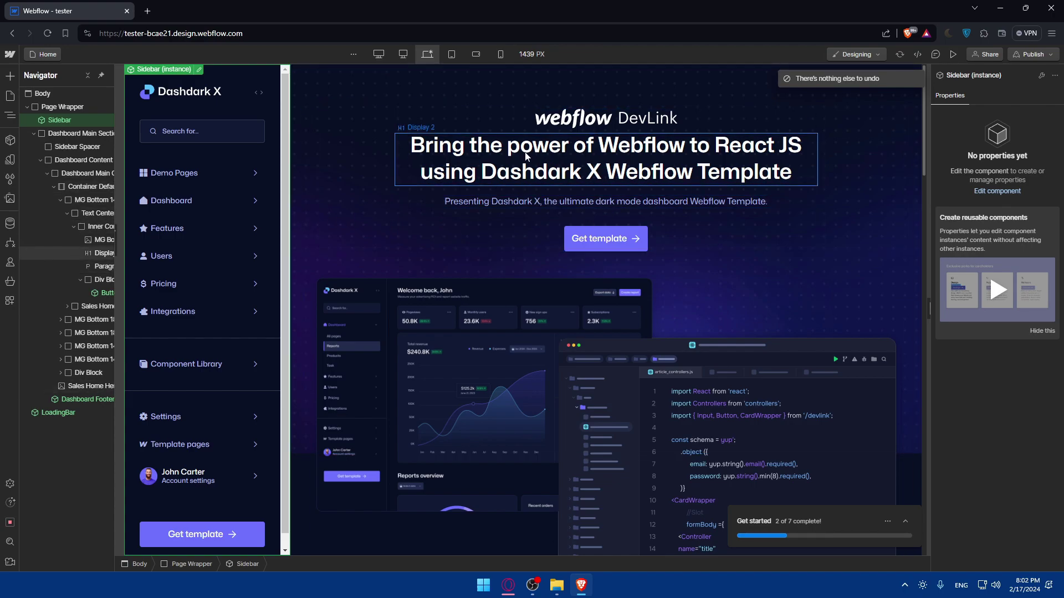
- Set the hero heading's text colour to the yellow Color 5 variable (#fdb52a)
click(498, 156)
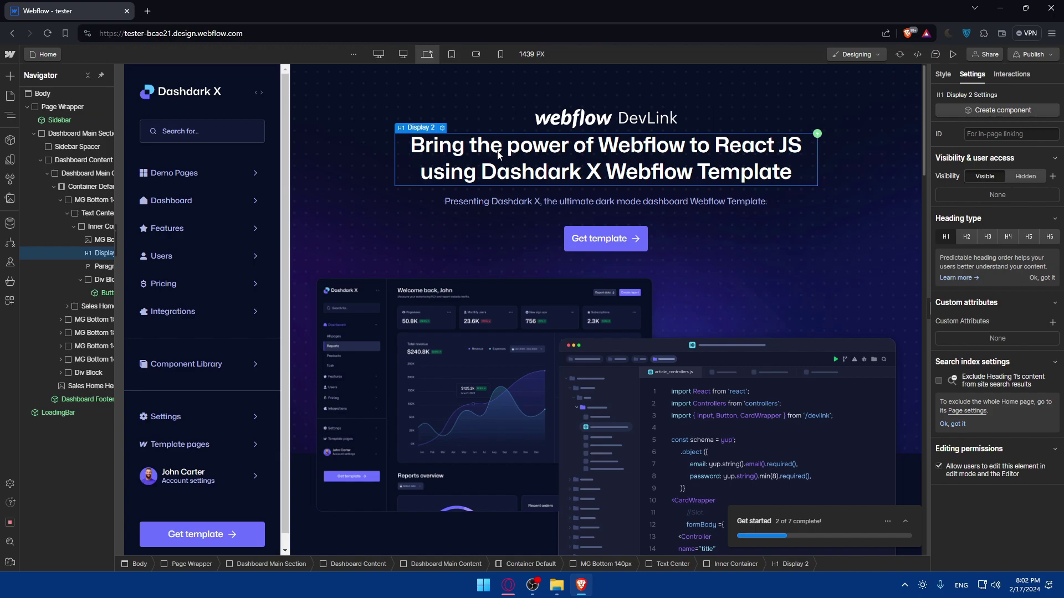
click(942, 77)
scroll(999, 196, down, 5)
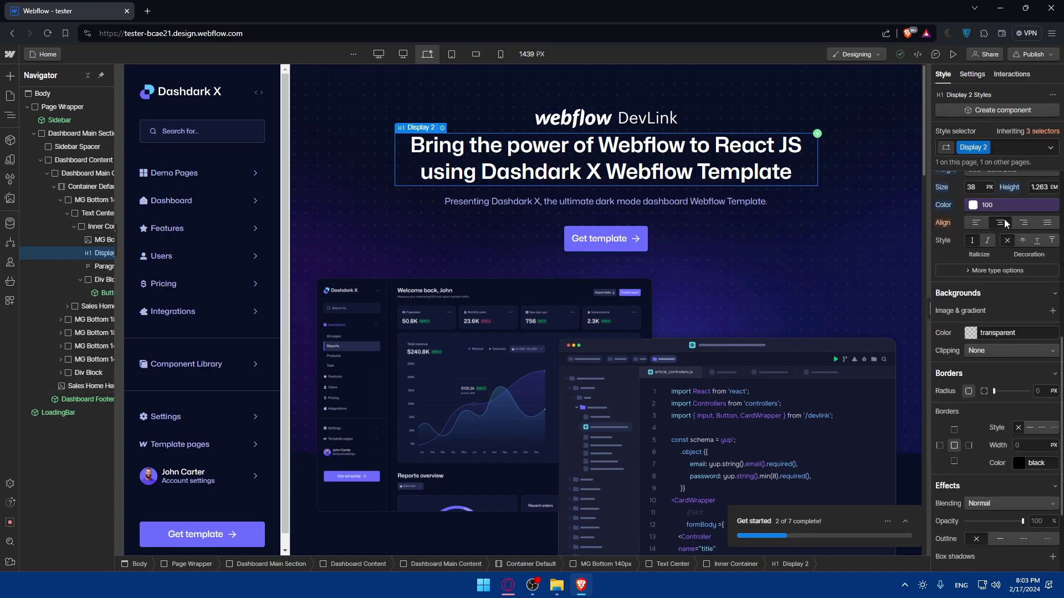
scroll(1004, 221, up, 2)
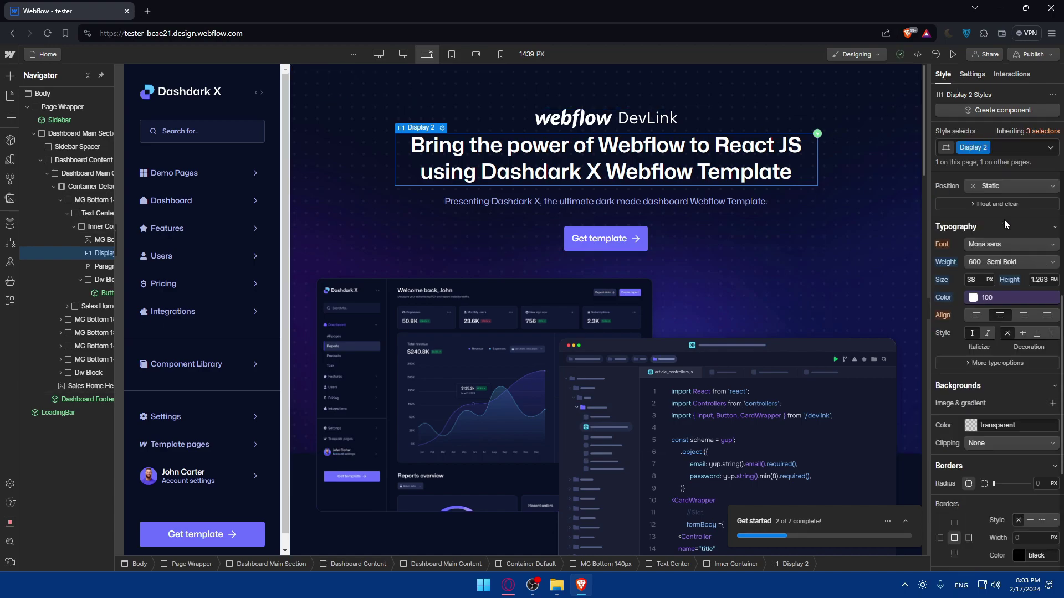
click(999, 298)
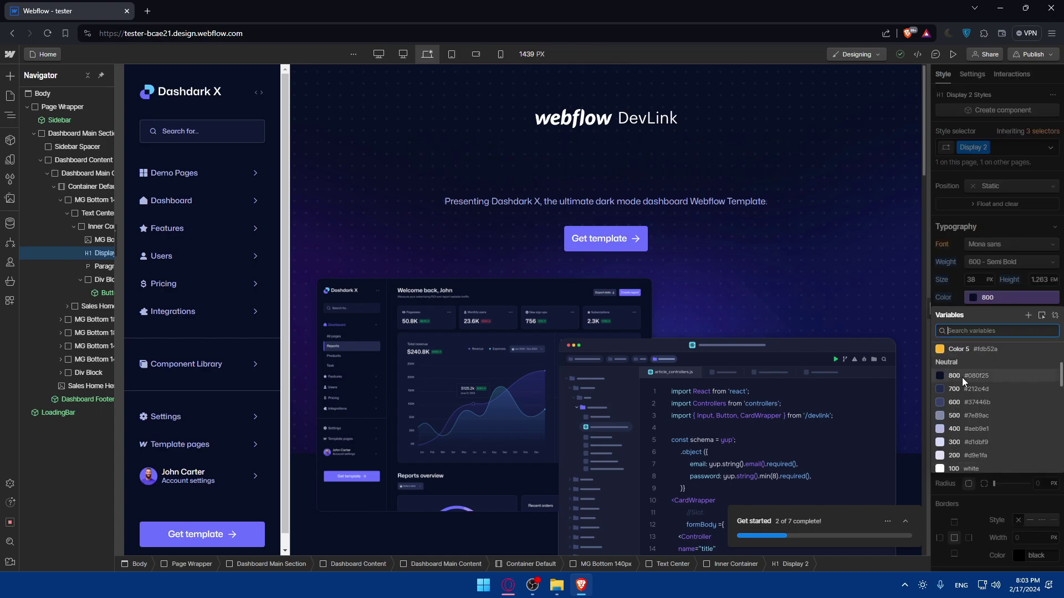
click(973, 351)
click(973, 350)
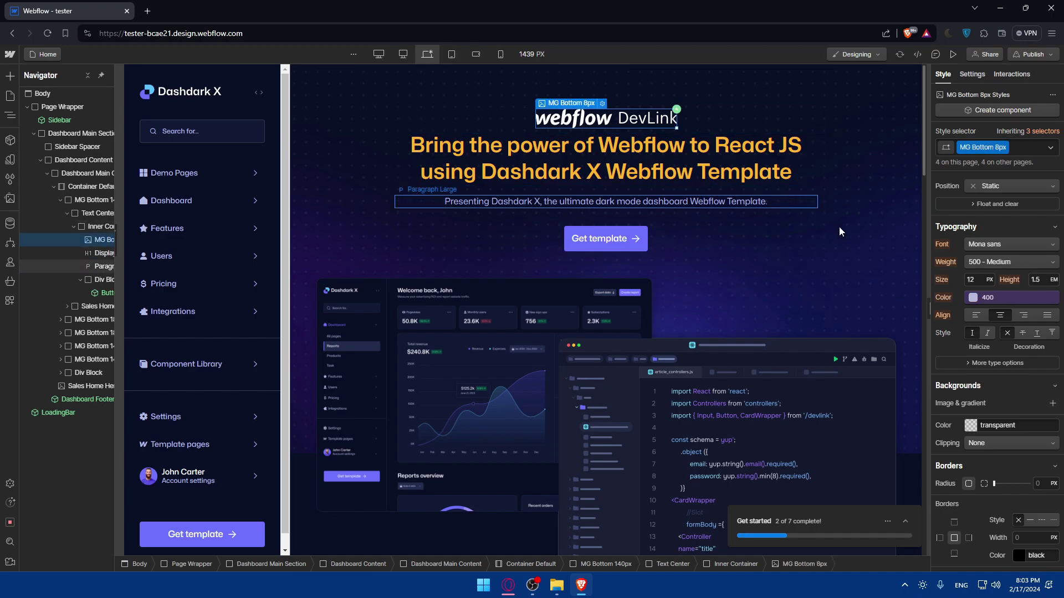
- Delete the webflow DevLink logo above the heading and the subtitle paragraph below it
click(605, 121)
key(Delete)
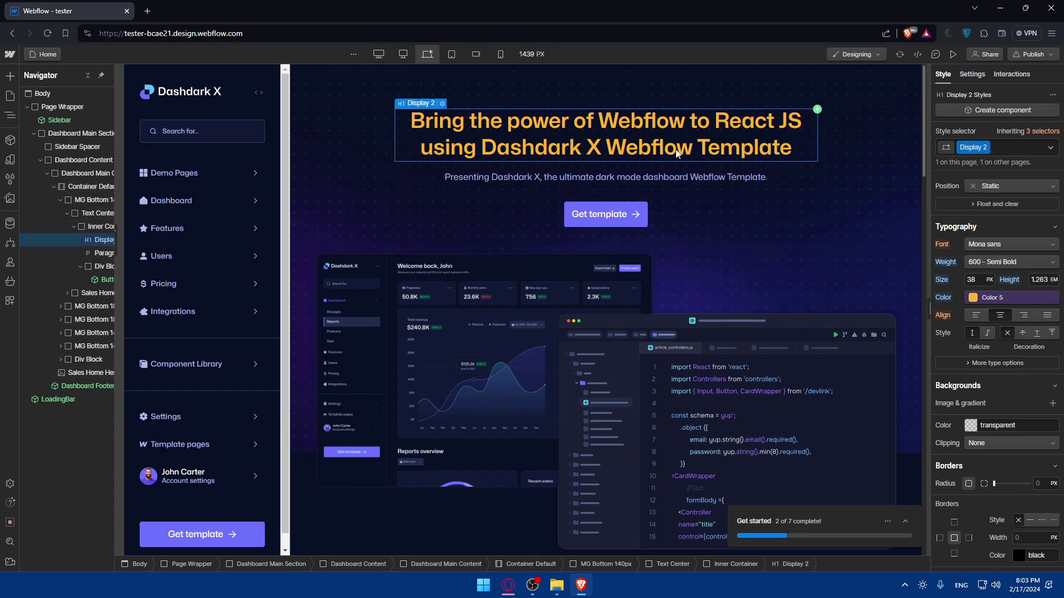
click(587, 181)
key(Delete)
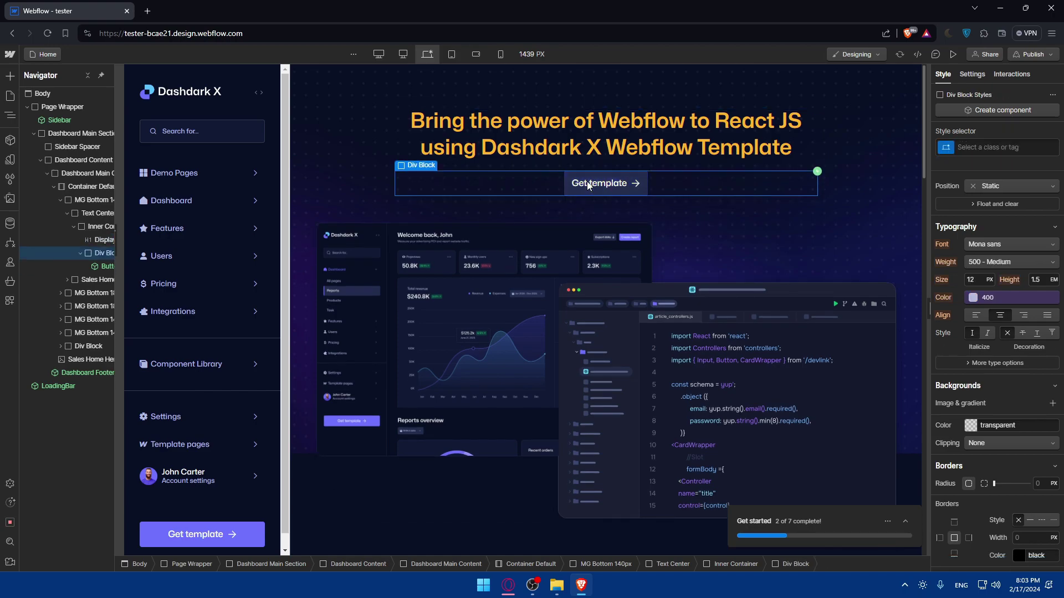
scroll(588, 188, down, 5)
scroll(588, 190, down, 10)
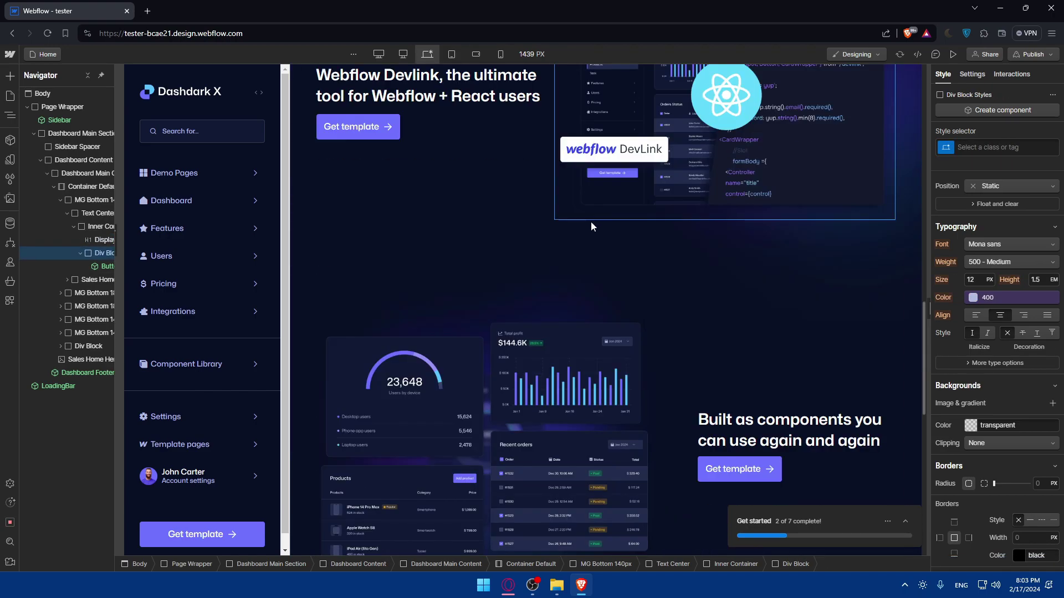
- Try Color 1, Orange 300, White 02/03 and Shadow 04/05 on the 'Built as components' heading
click(765, 345)
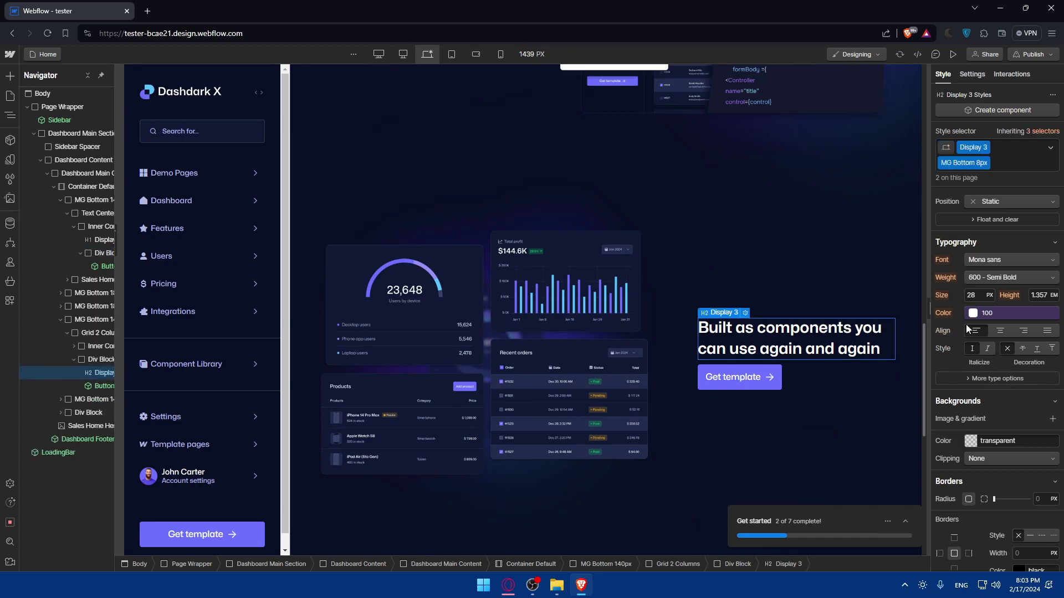
click(1017, 318)
scroll(992, 406, down, 5)
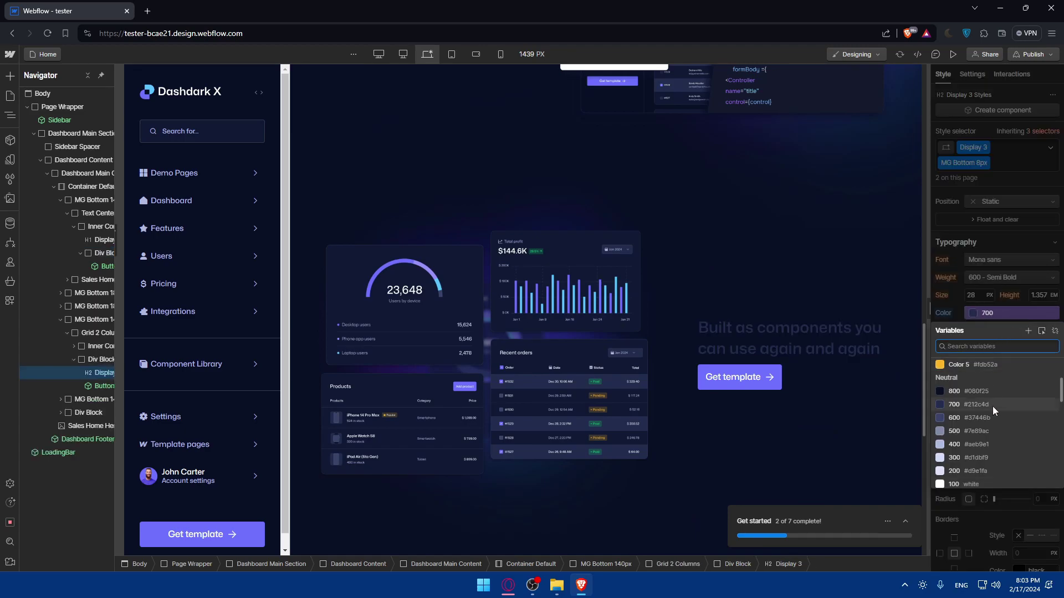
scroll(992, 407, up, 8)
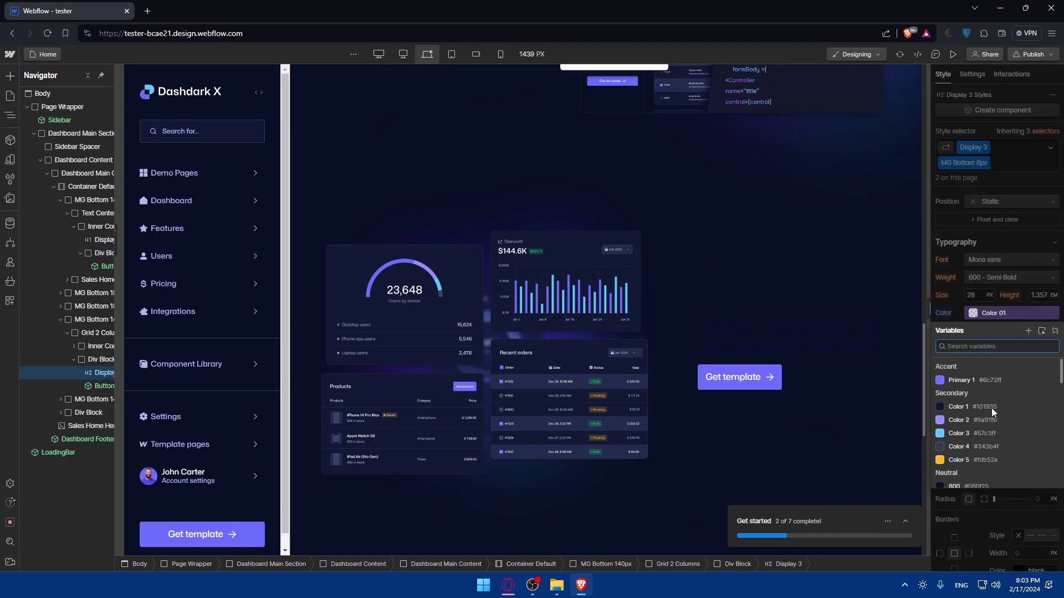
click(992, 408)
scroll(982, 402, down, 5)
click(982, 404)
scroll(982, 404, down, 3)
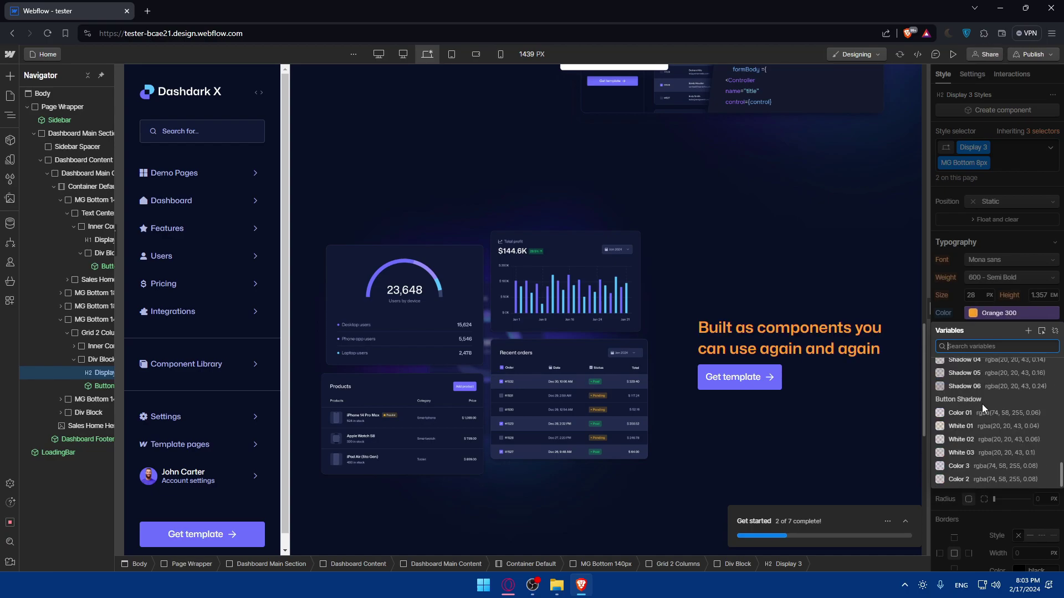
click(963, 439)
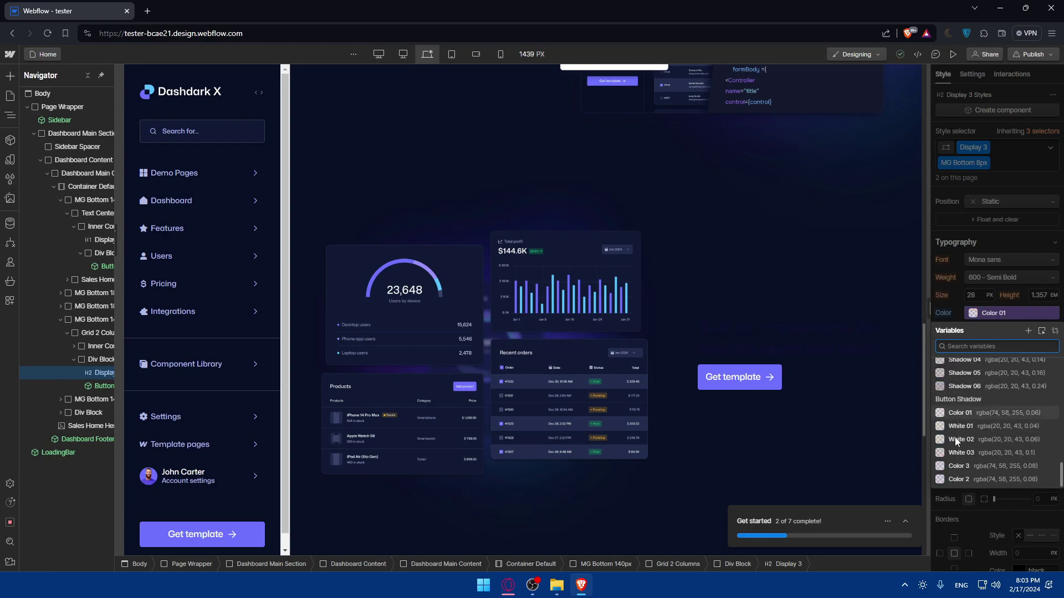
click(961, 453)
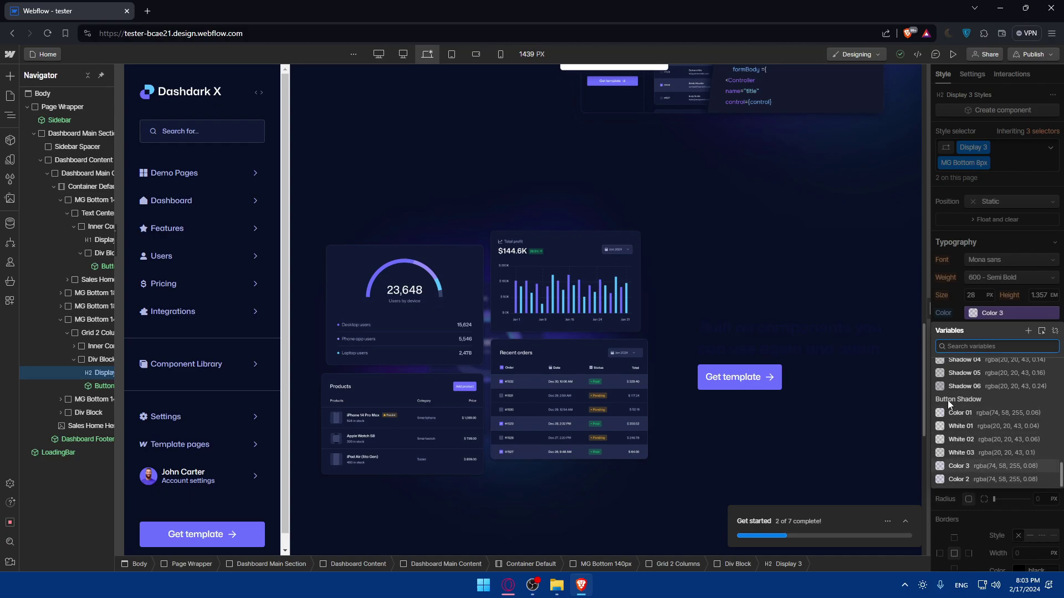
click(952, 456)
click(964, 378)
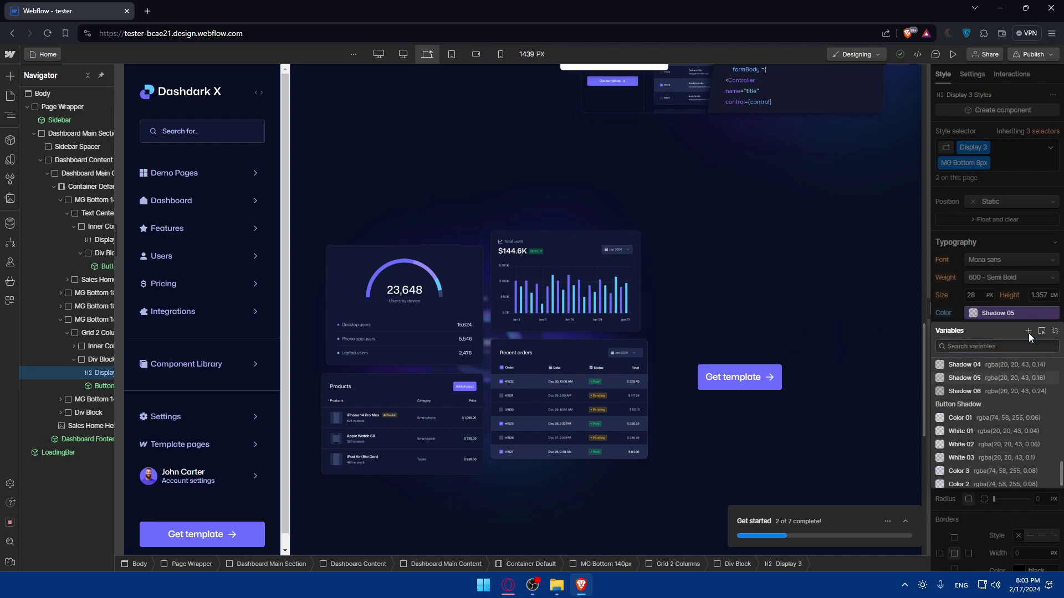
- Start a new colour variable 'tes' set to Primary 1, then close the Variables popup
click(1028, 331)
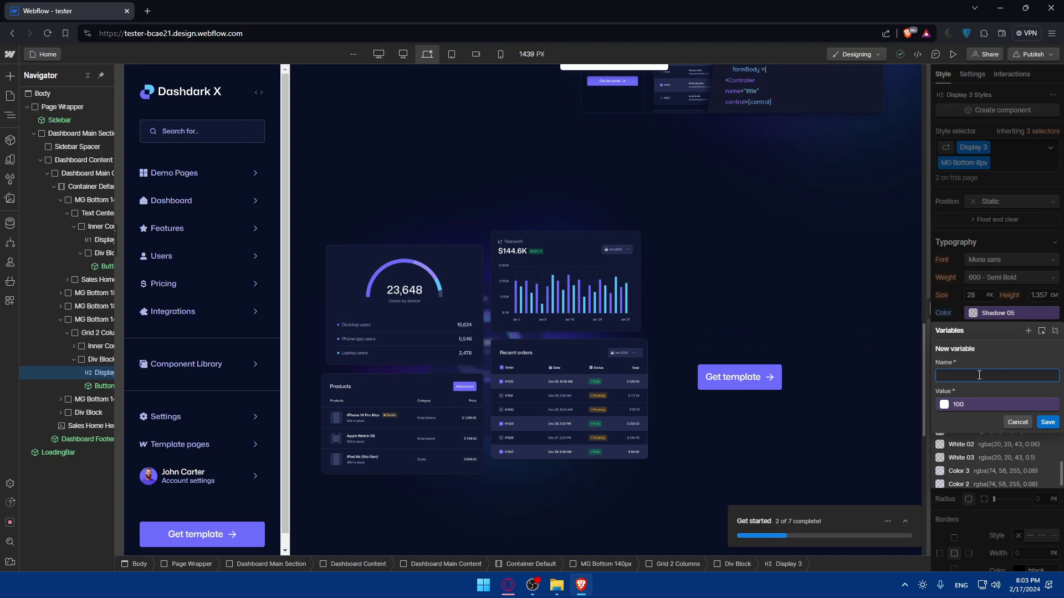
text(test)
click(978, 401)
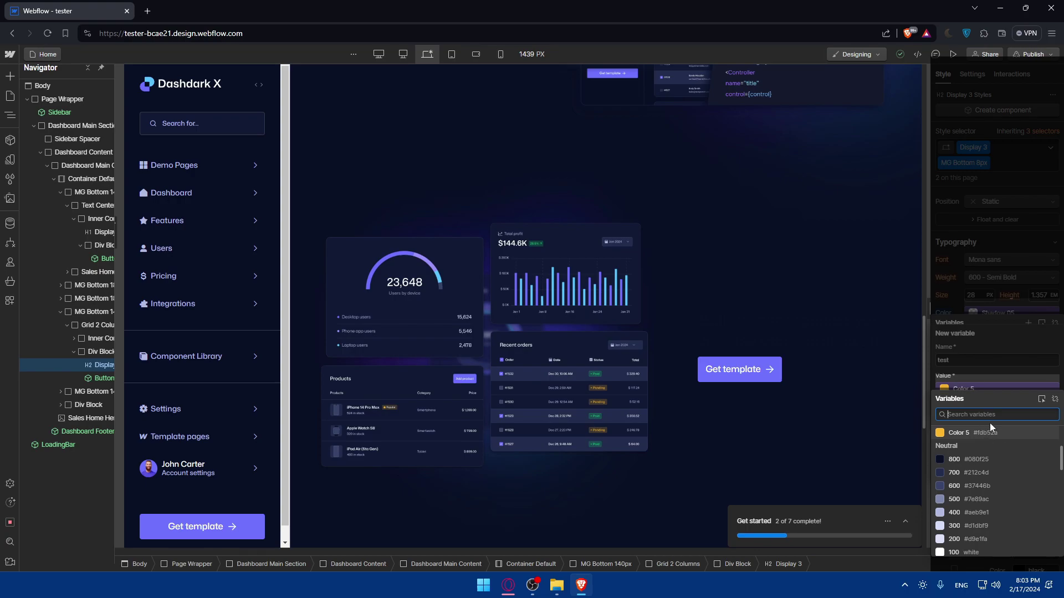
scroll(996, 453, up, 2)
click(995, 454)
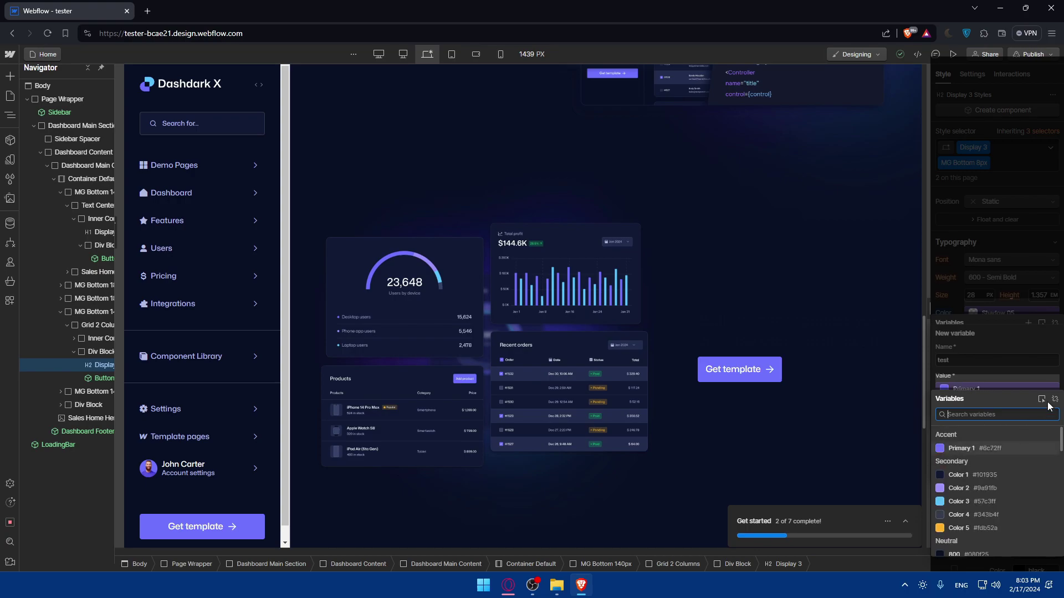
click(1000, 388)
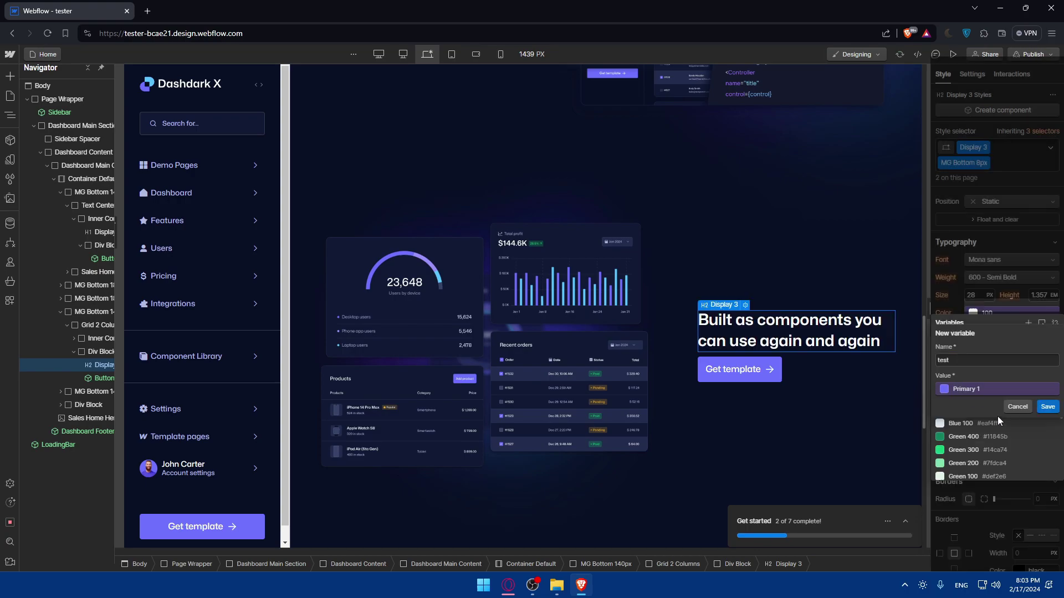
click(1047, 407)
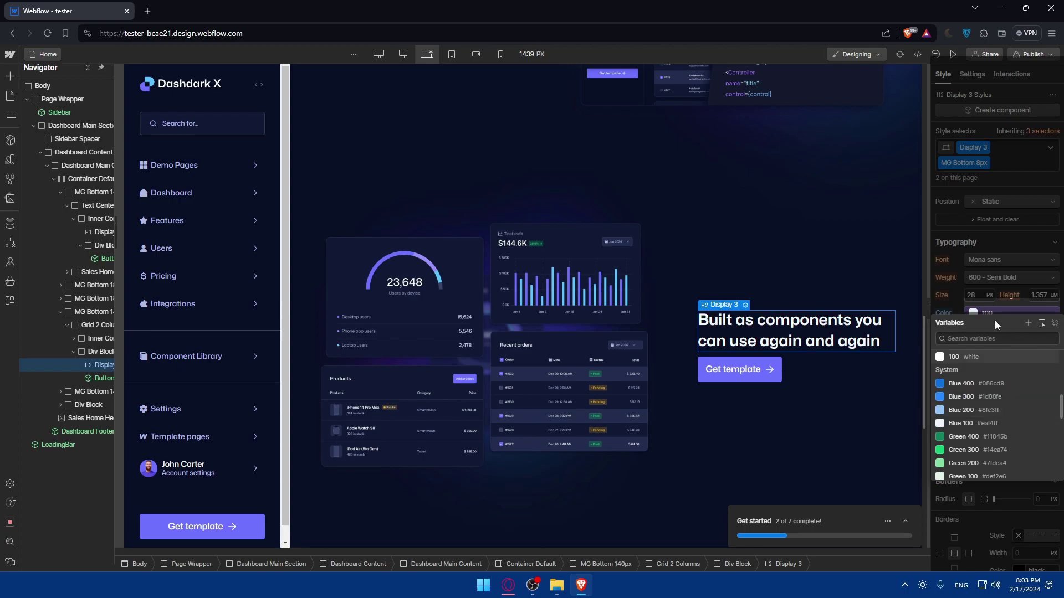
click(981, 232)
scroll(1007, 330, down, 5)
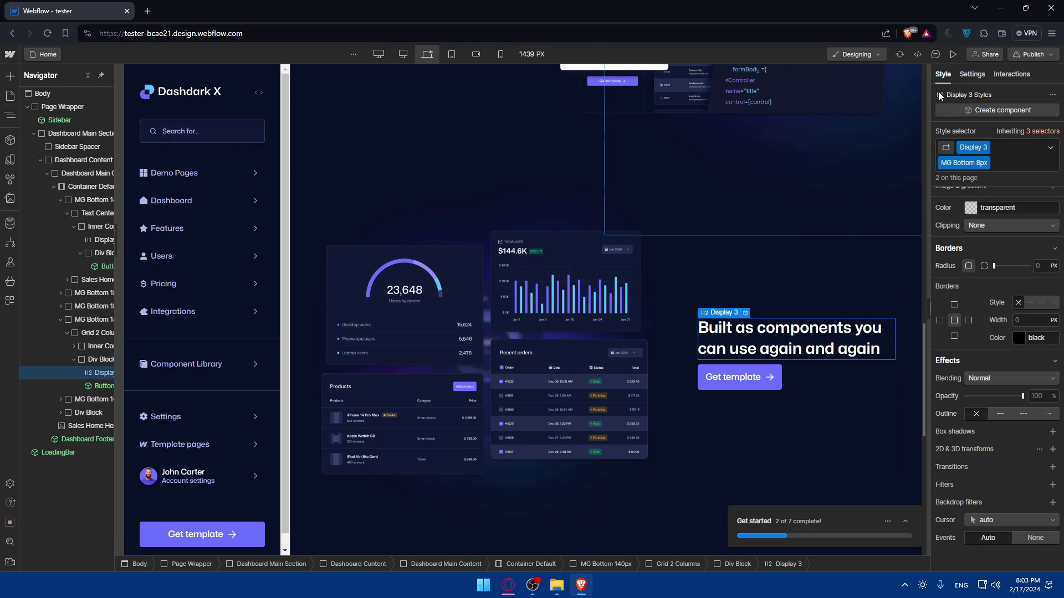
- Widen the Navigator, narrow the canvas to about 1209 px, and select the Text Center hero section
click(1016, 75)
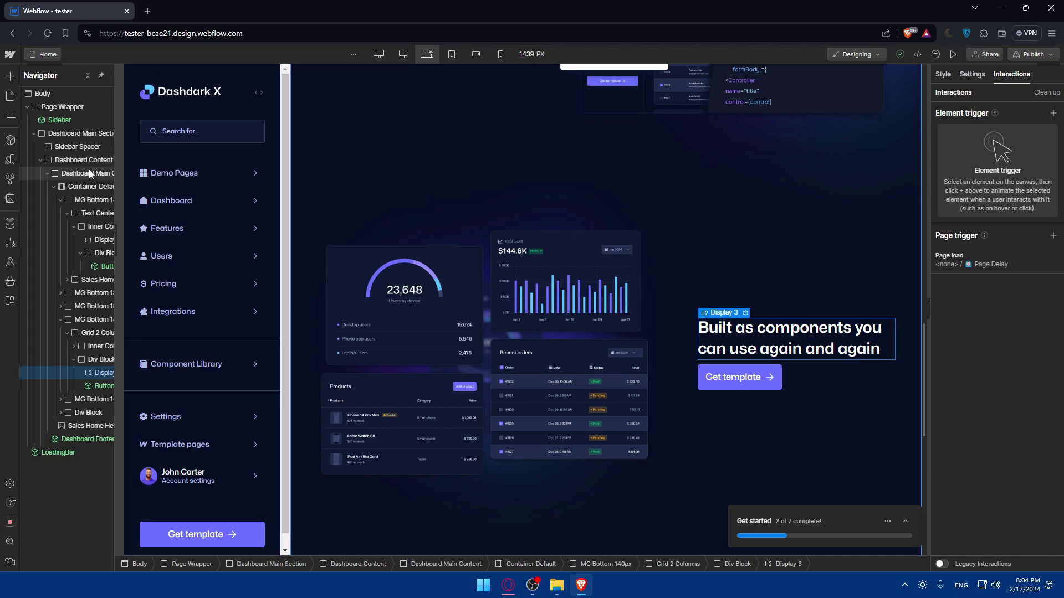
drag(119, 345, 173, 333)
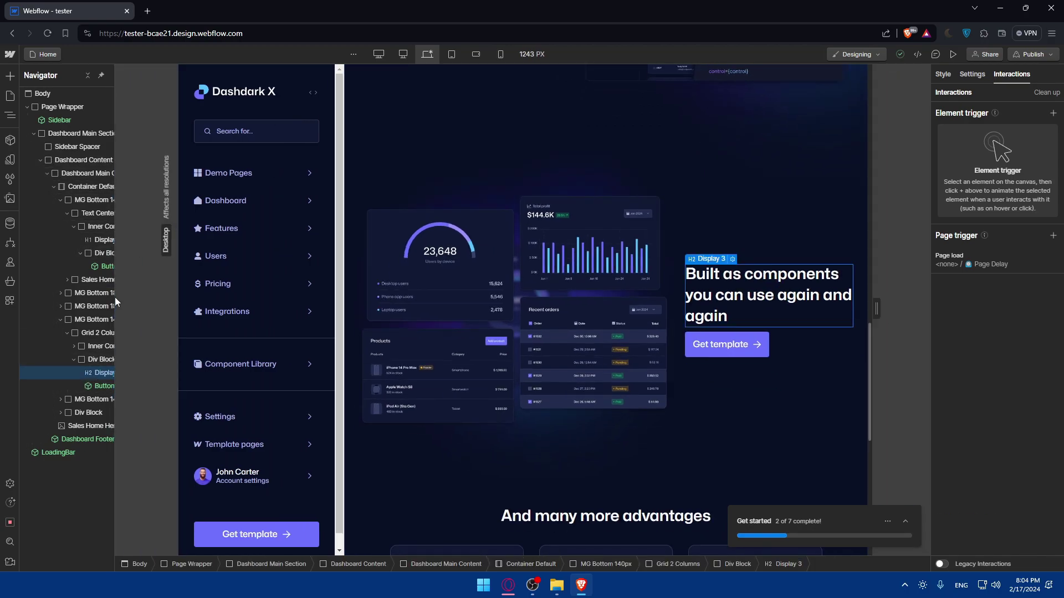
drag(115, 297, 216, 298)
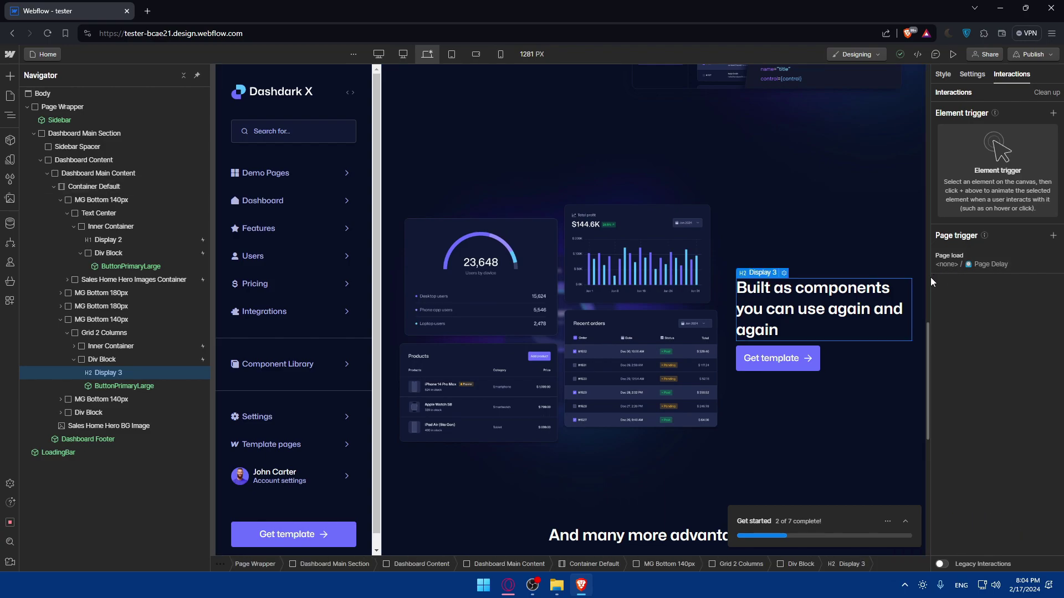
drag(927, 310, 927, 309)
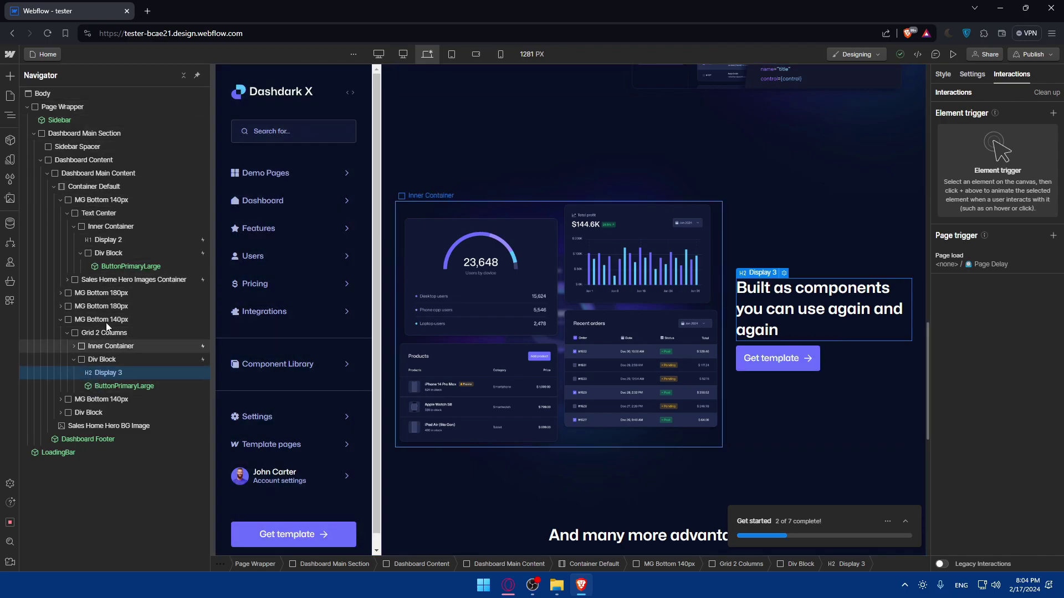
click(93, 215)
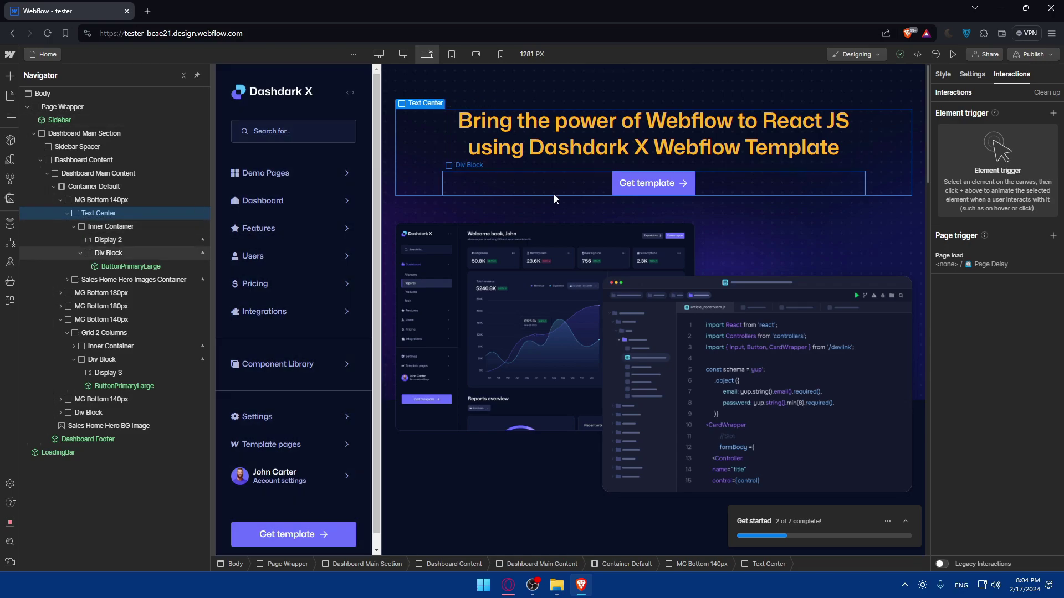
- Scroll through the Text Center section's Style settings, then bring up the Add elements library
click(943, 74)
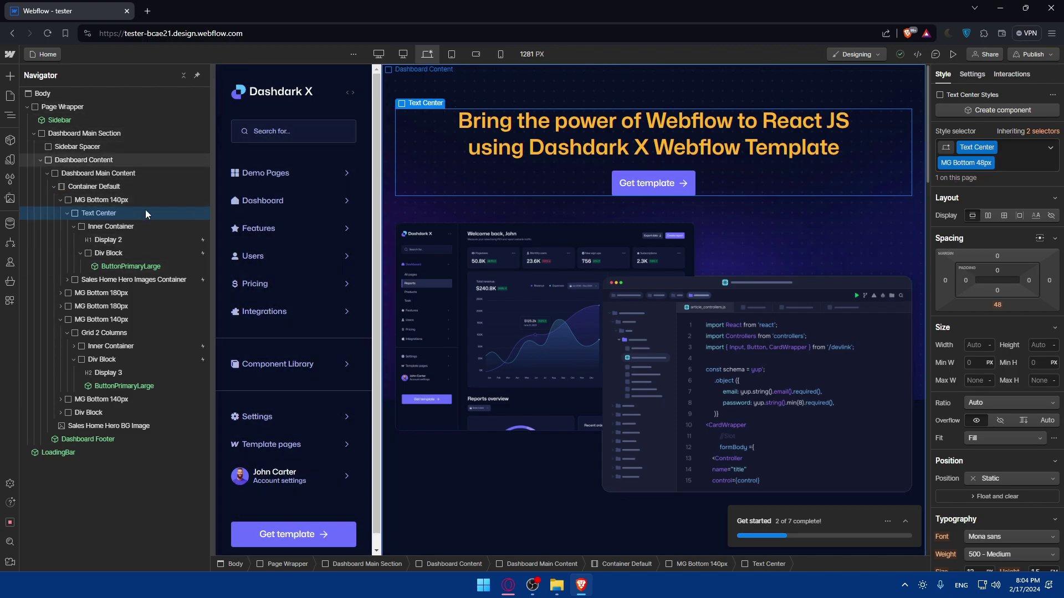
scroll(985, 274, down, 3)
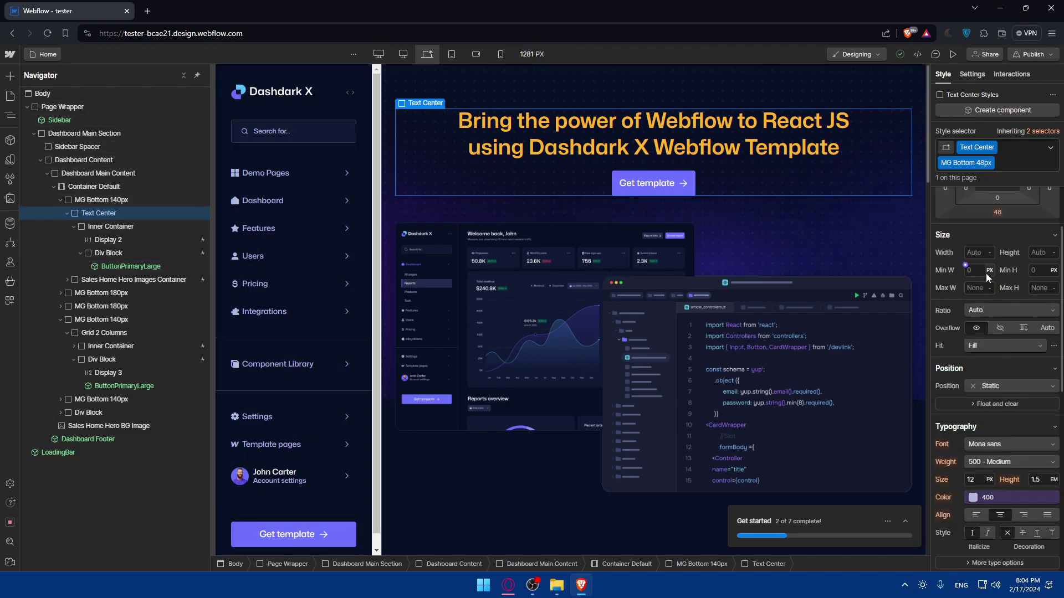
scroll(964, 332, down, 5)
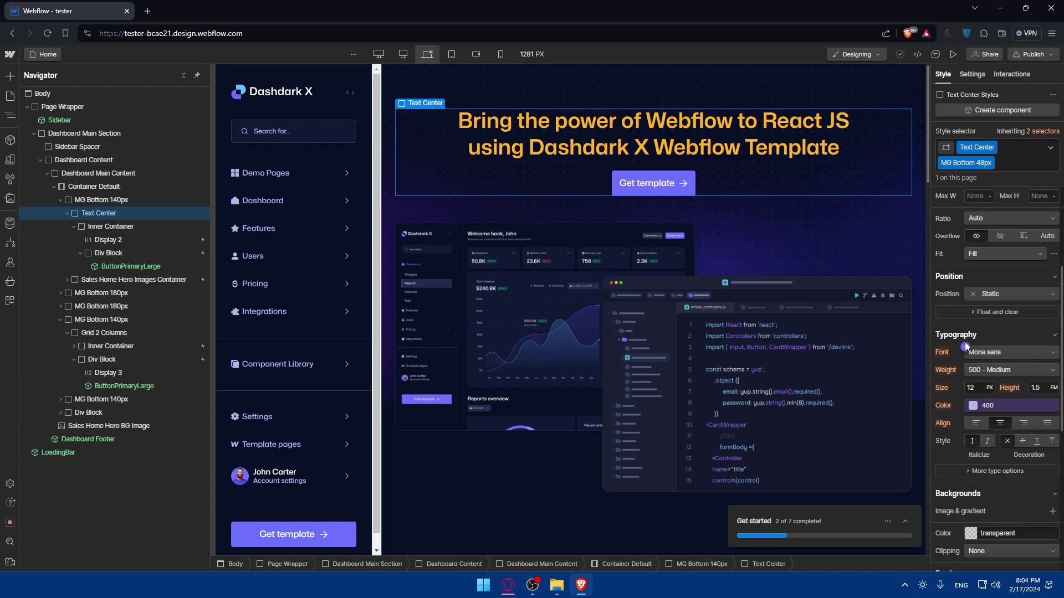
scroll(963, 353, down, 5)
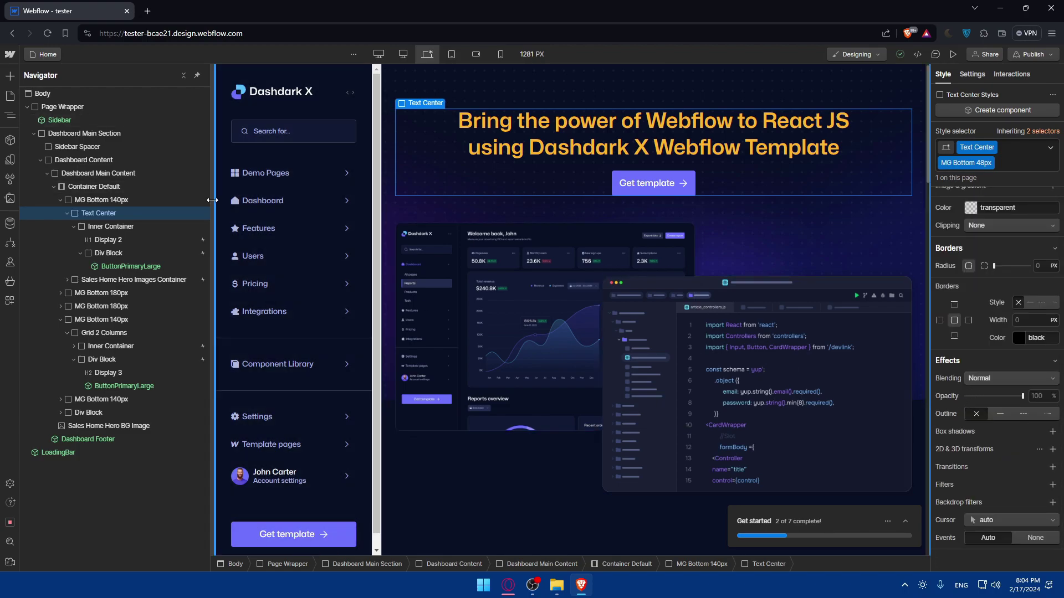
click(10, 76)
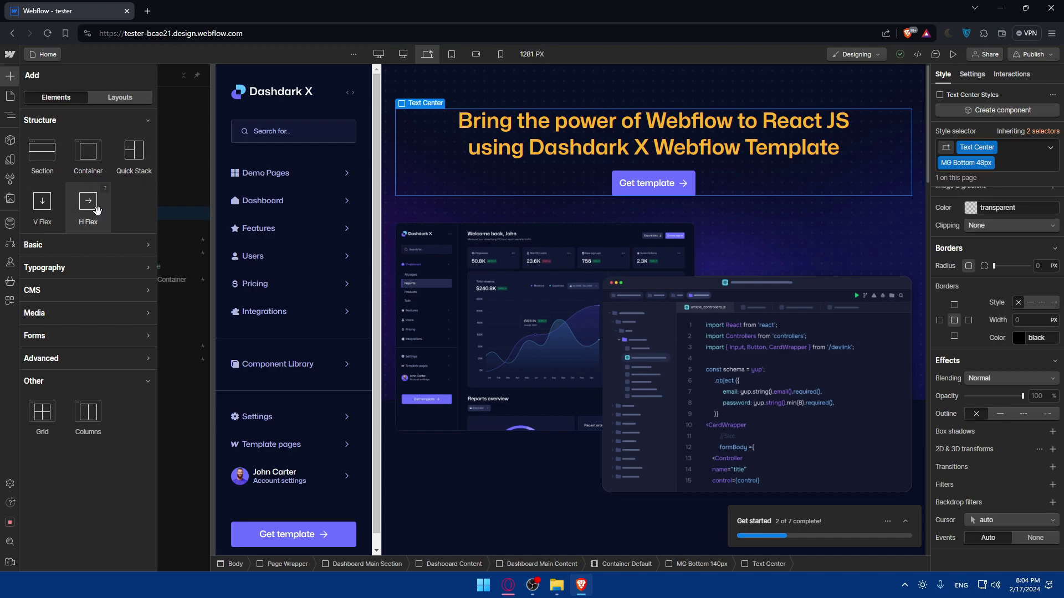
- Expand the Basic and CMS element categories, then list pages Home, Reports, Products, Pricing and Coming Soon
click(100, 247)
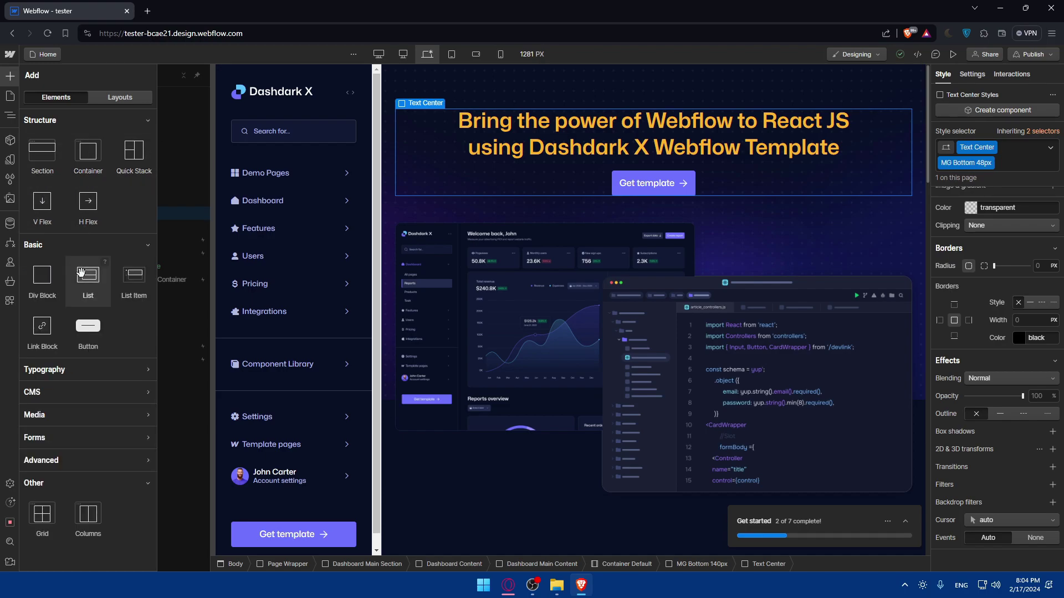
click(97, 393)
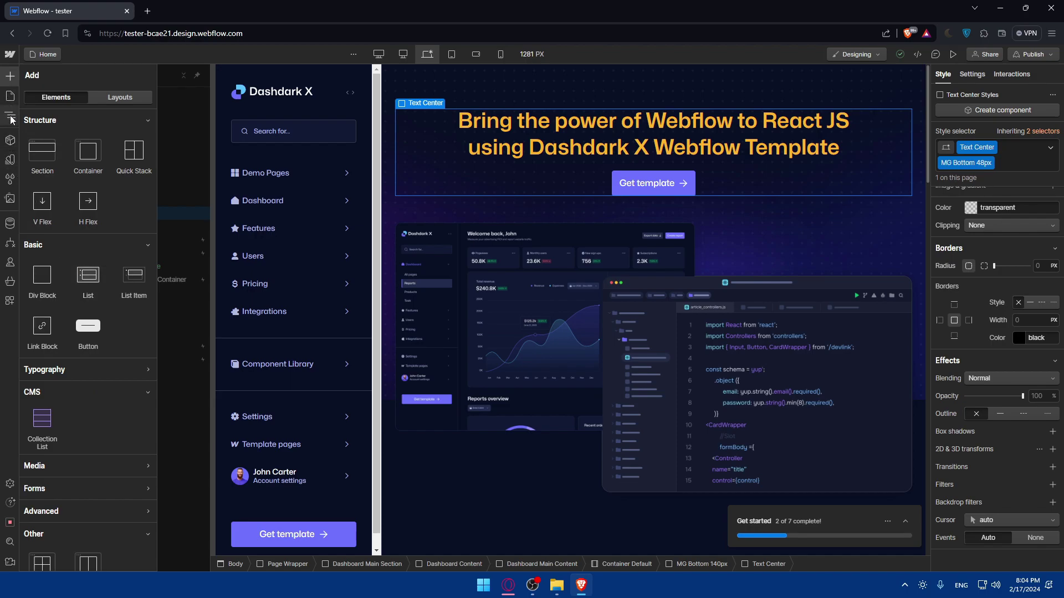
click(10, 95)
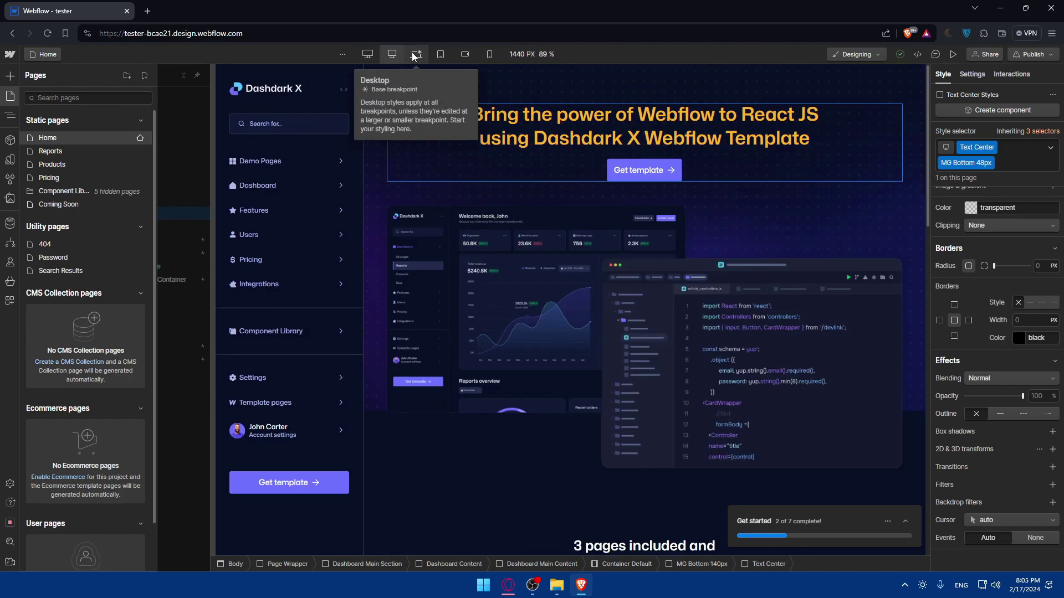
- Check the page at tablet and Mobile (L) widths, then preview it at 1920 px desktop
click(452, 55)
click(476, 54)
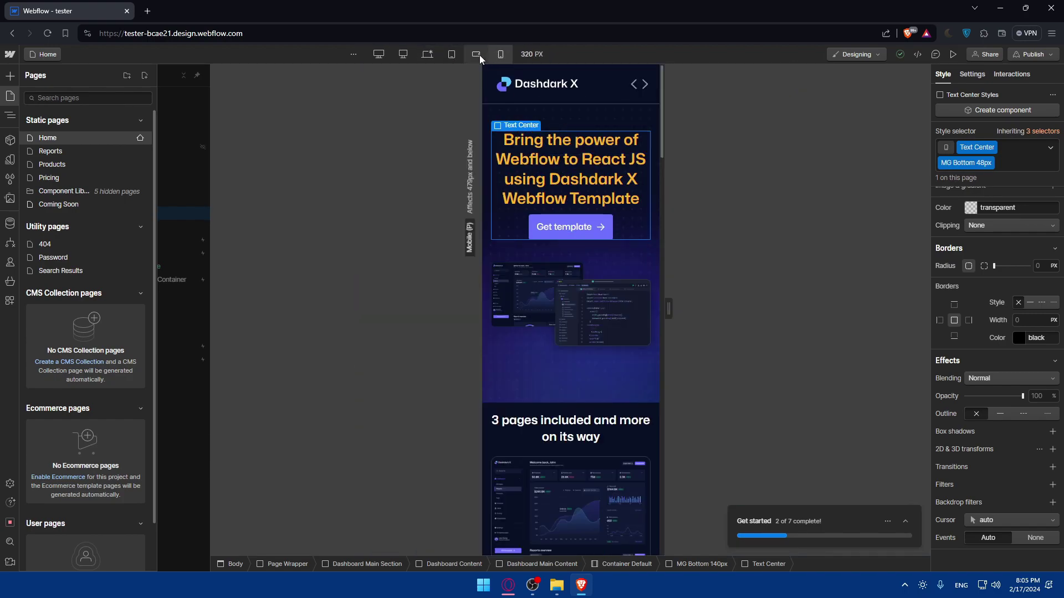
click(379, 54)
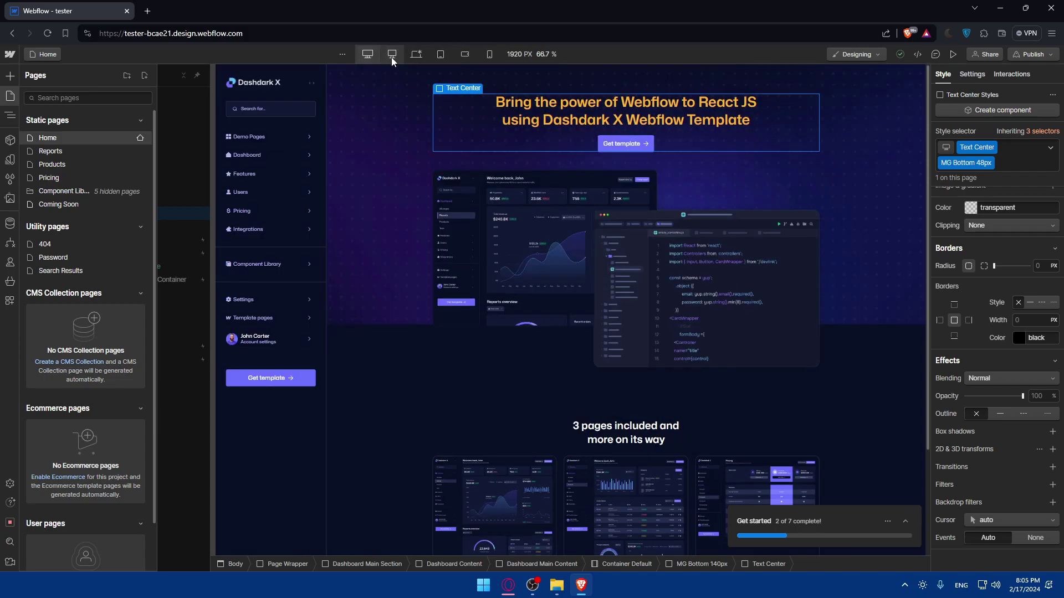
click(952, 55)
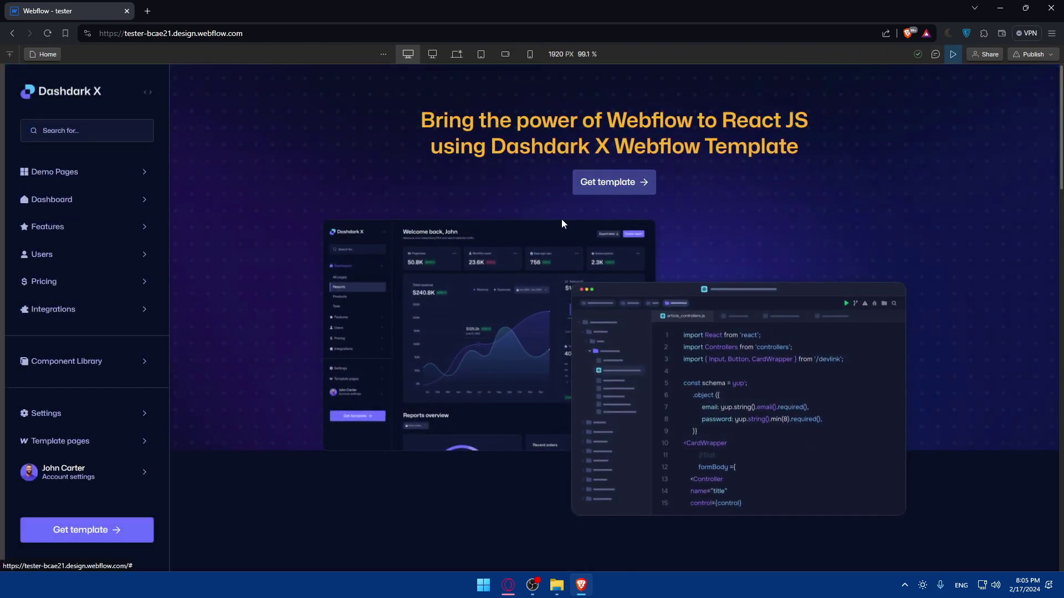
- Go to the Coming Soon page via the Pricing sidebar entry, then show and dismiss Publish destinations
scroll(560, 220, down, 8)
click(100, 283)
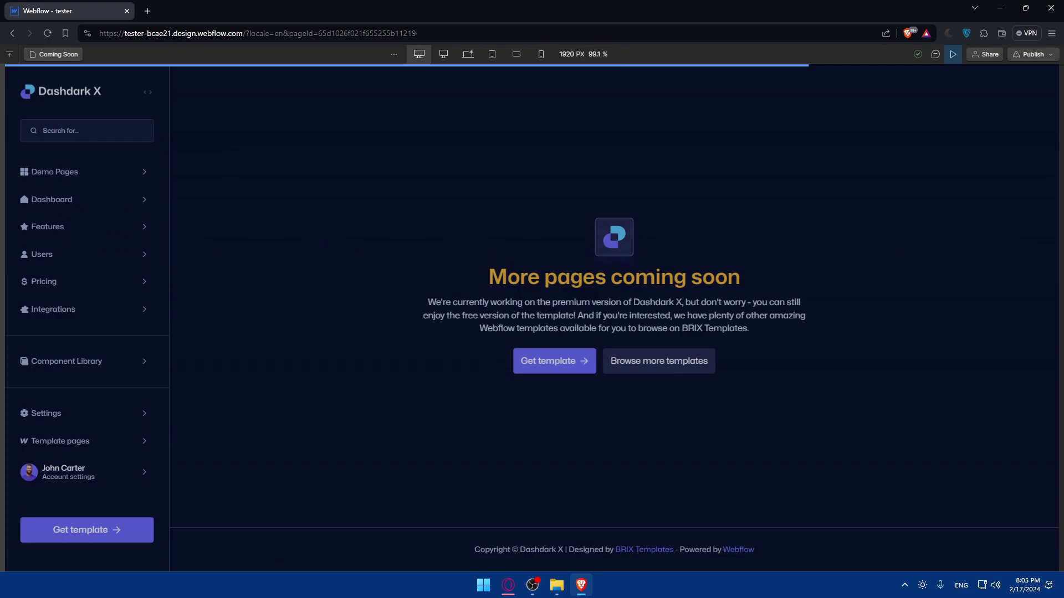
click(1045, 55)
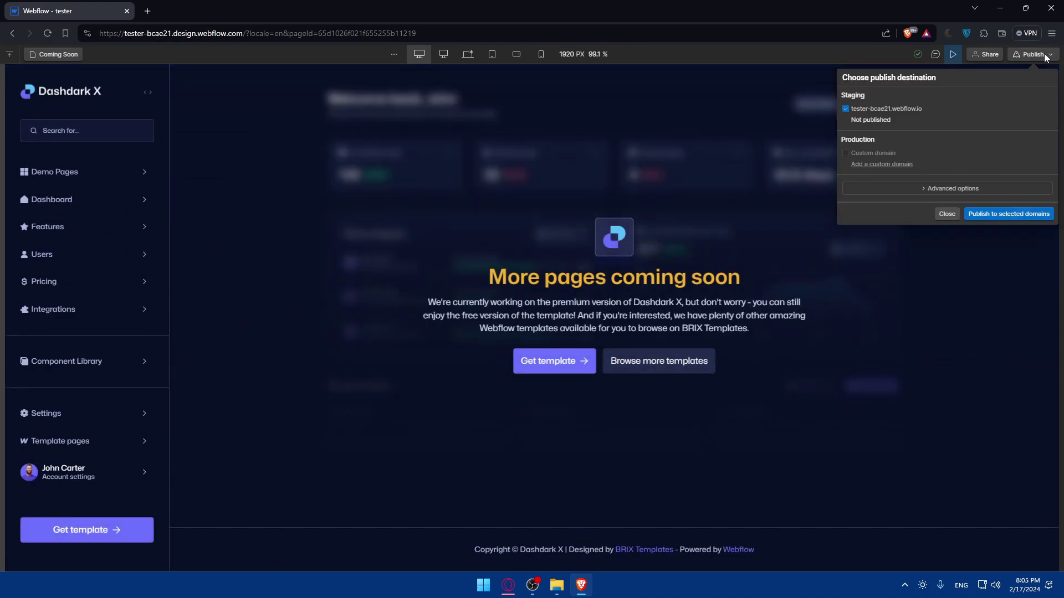
click(1044, 54)
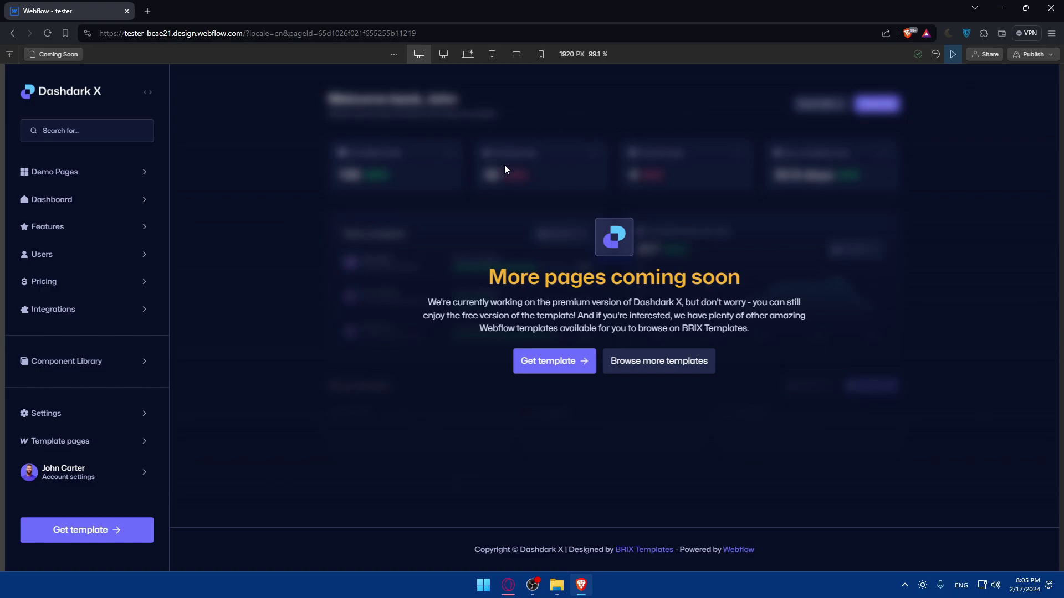
- Open a new Brave tab and close the 'Webflow - tester' tab
click(146, 11)
click(127, 11)
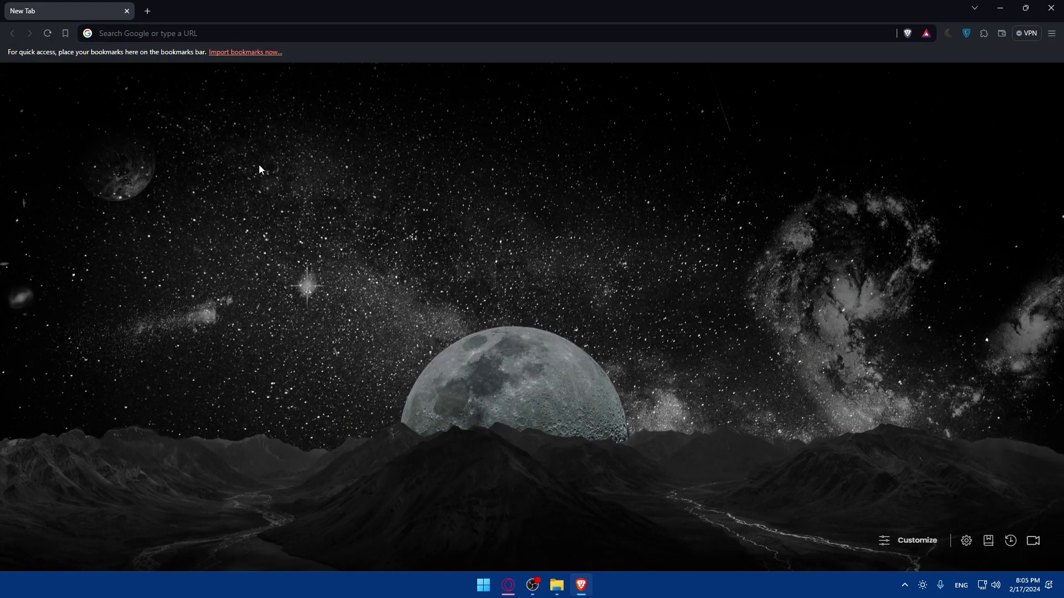